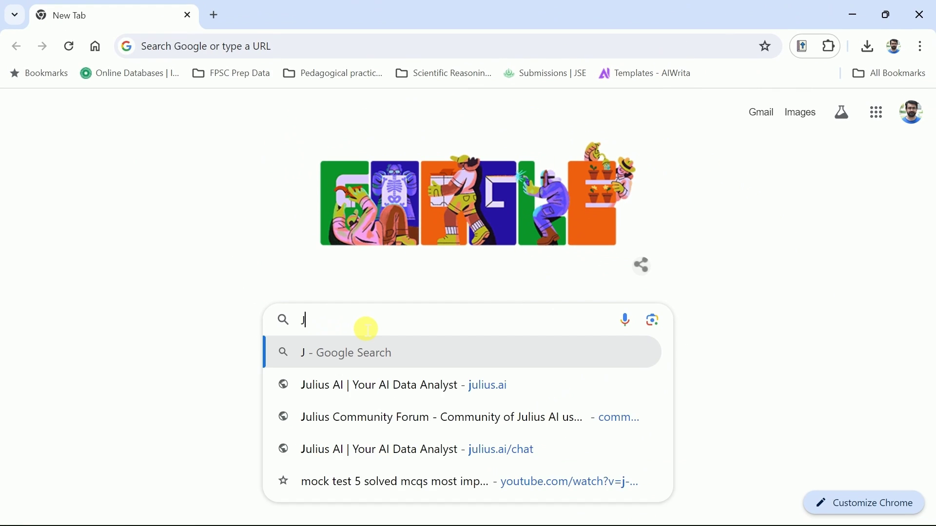
Search Google for 'julius ai' and open the 'Julius AI | Your AI Data Analyst' site
{"action": "type", "text": "ulius"}
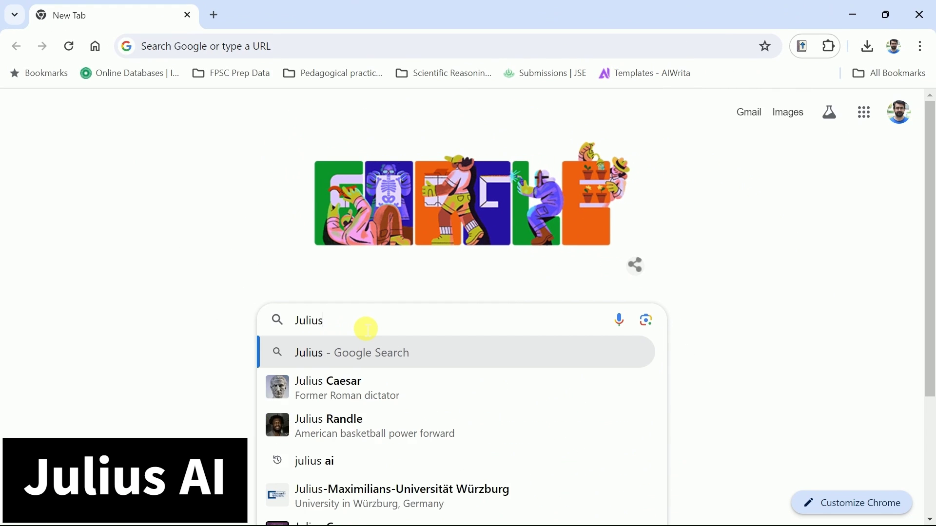
{"action": "type", "text": " ai"}
{"action": "key", "text": "Return"}
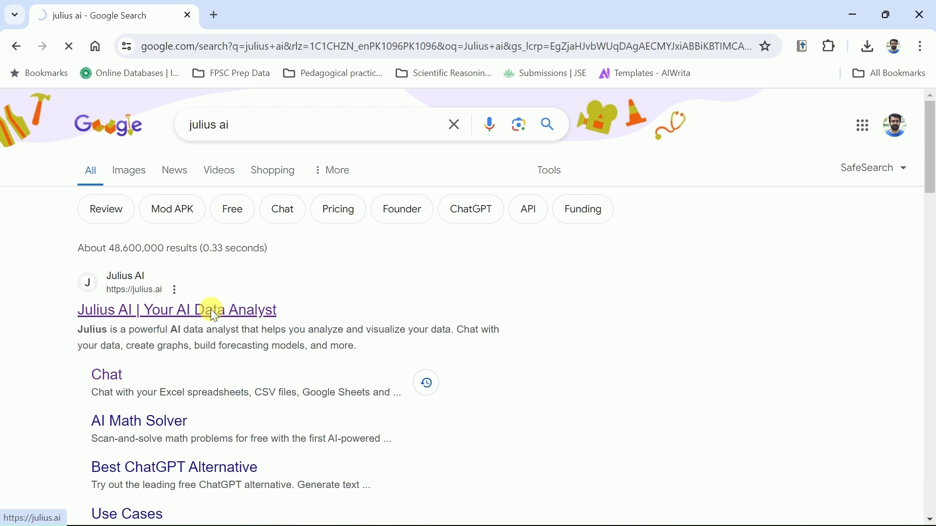
{"action": "left_click", "coordinate": [211, 309]}
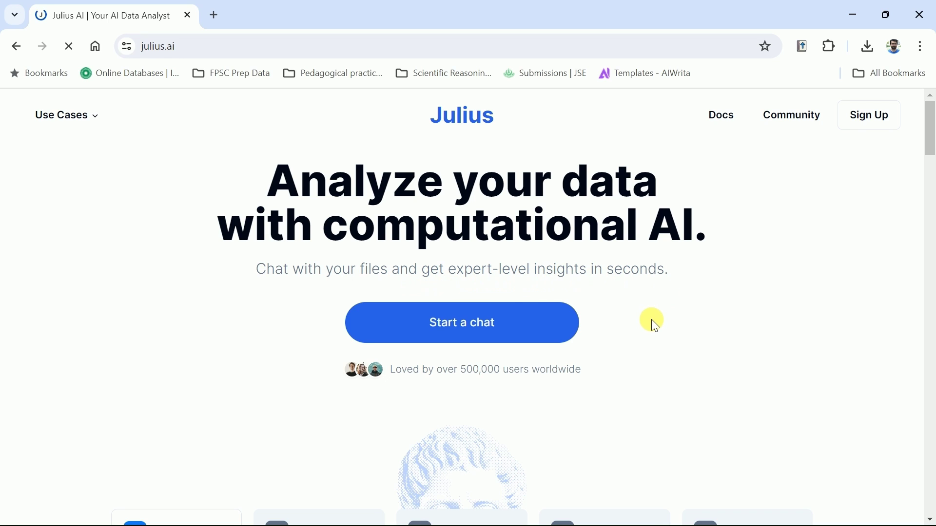
{"action": "scroll", "coordinate": [650, 312], "scroll_direction": "down", "scroll_amount": 2}
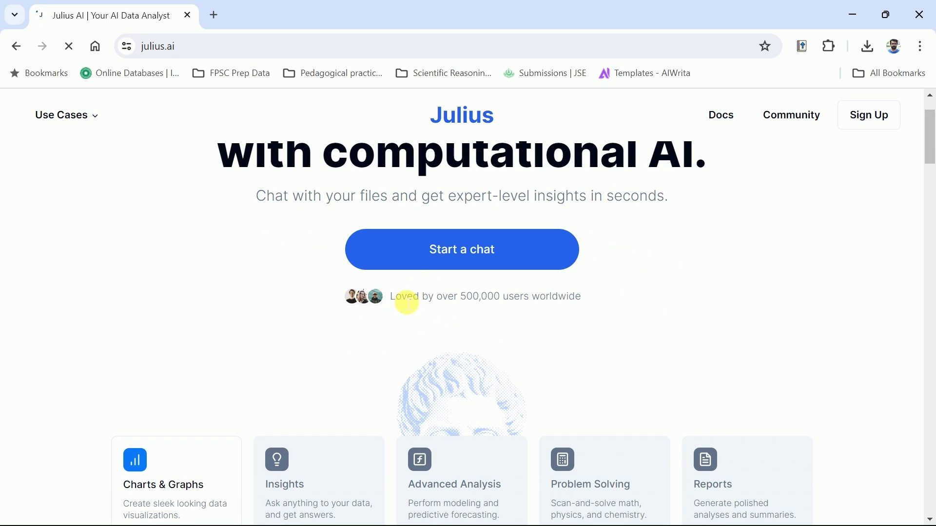
{"action": "scroll", "coordinate": [663, 295], "scroll_direction": "down", "scroll_amount": 2}
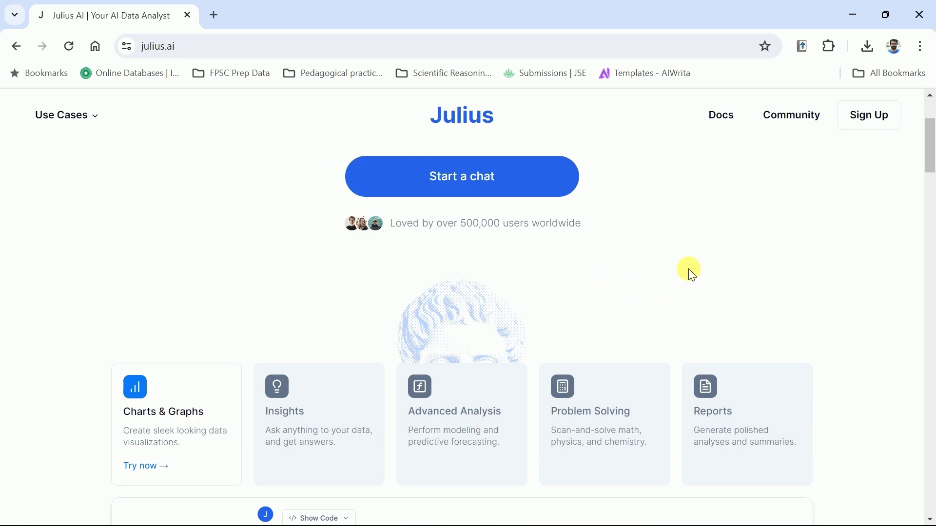
{"action": "scroll", "coordinate": [689, 271], "scroll_direction": "down", "scroll_amount": 2}
{"action": "scroll", "coordinate": [781, 214], "scroll_direction": "down", "scroll_amount": 2}
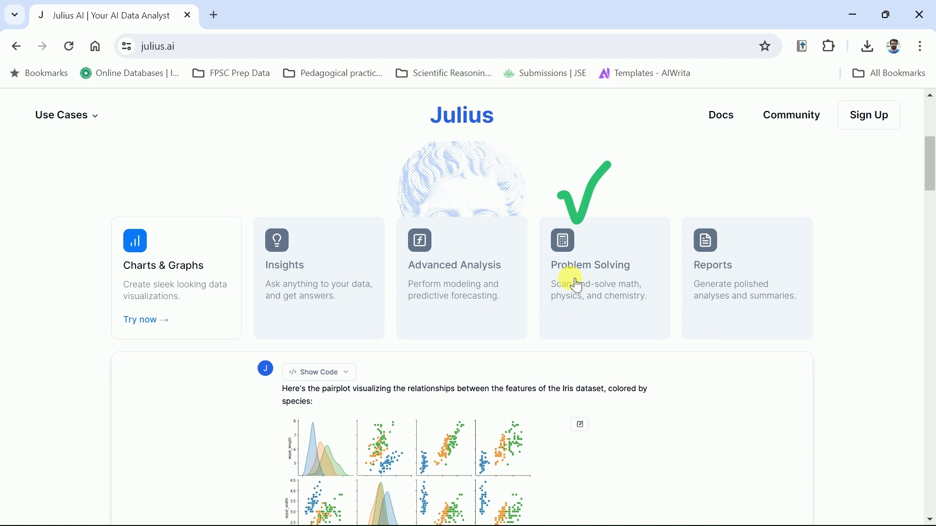
{"action": "scroll", "coordinate": [746, 271], "scroll_direction": "down", "scroll_amount": 3}
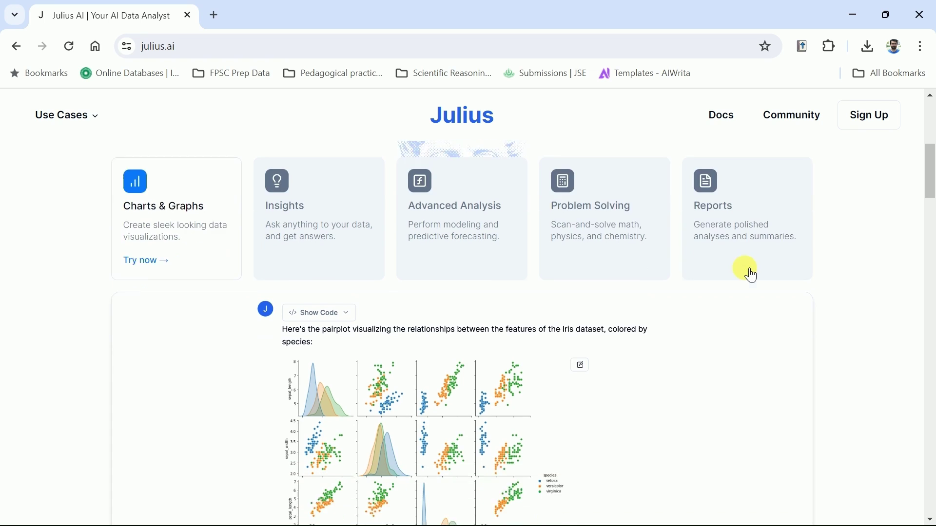
{"action": "scroll", "coordinate": [749, 271], "scroll_direction": "down", "scroll_amount": 5}
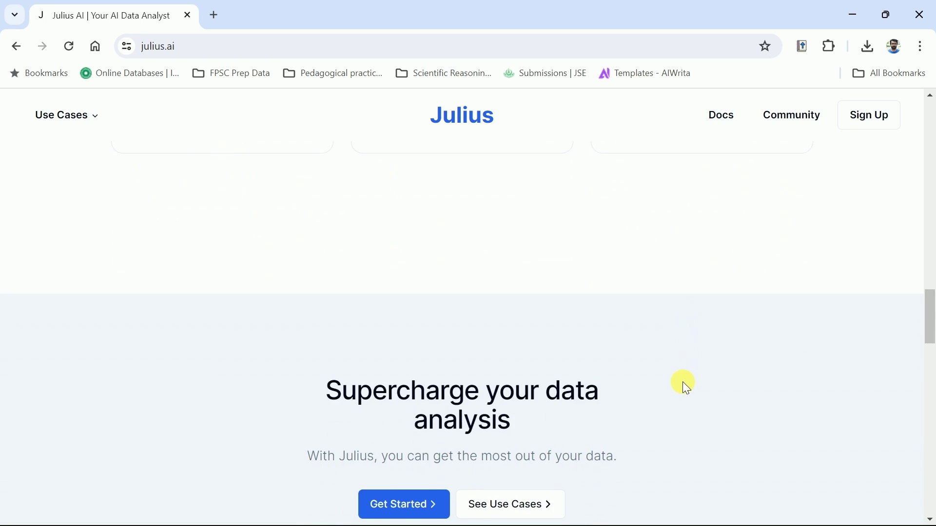
{"action": "scroll", "coordinate": [682, 382], "scroll_direction": "down", "scroll_amount": 1}
{"action": "scroll", "coordinate": [682, 381], "scroll_direction": "down", "scroll_amount": 2}
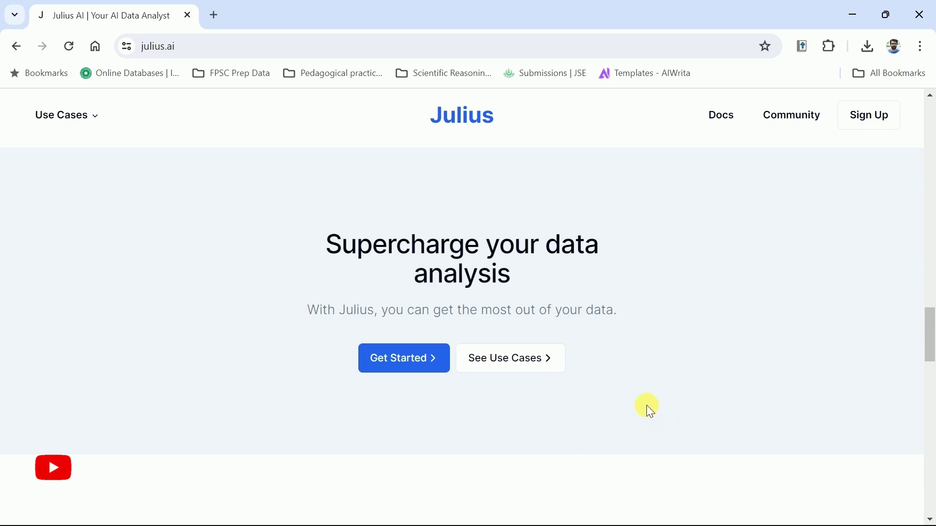
{"action": "key", "text": "Home"}
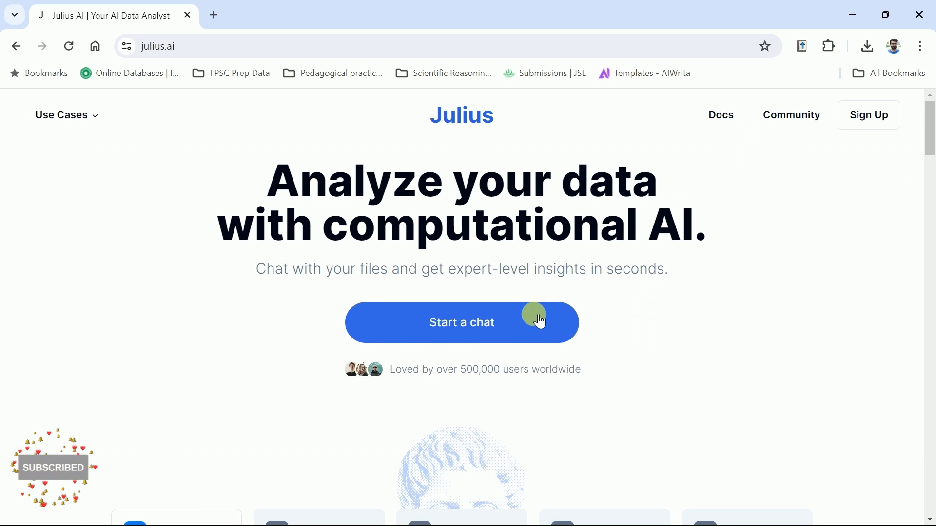
Start a new Julius chat and sign in using Continue with Google
{"action": "left_click", "coordinate": [480, 325]}
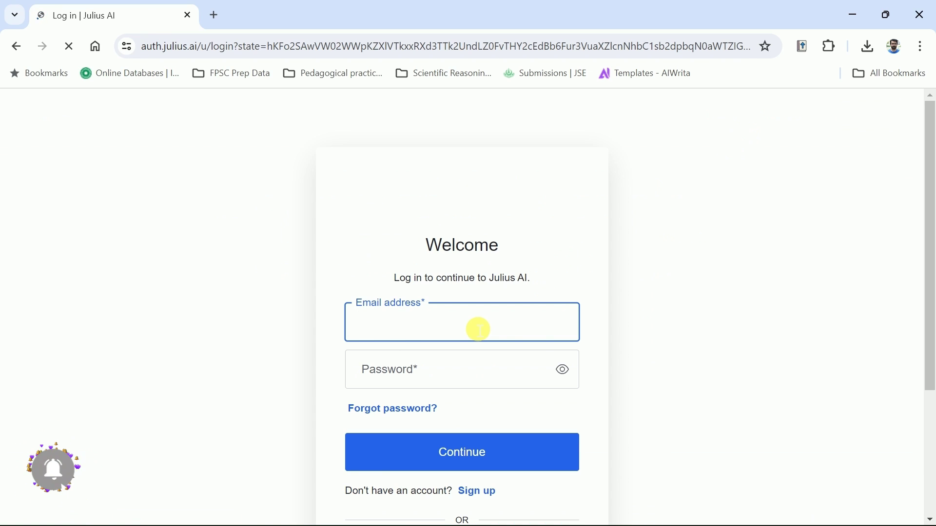
{"action": "scroll", "coordinate": [630, 318], "scroll_direction": "down", "scroll_amount": 4}
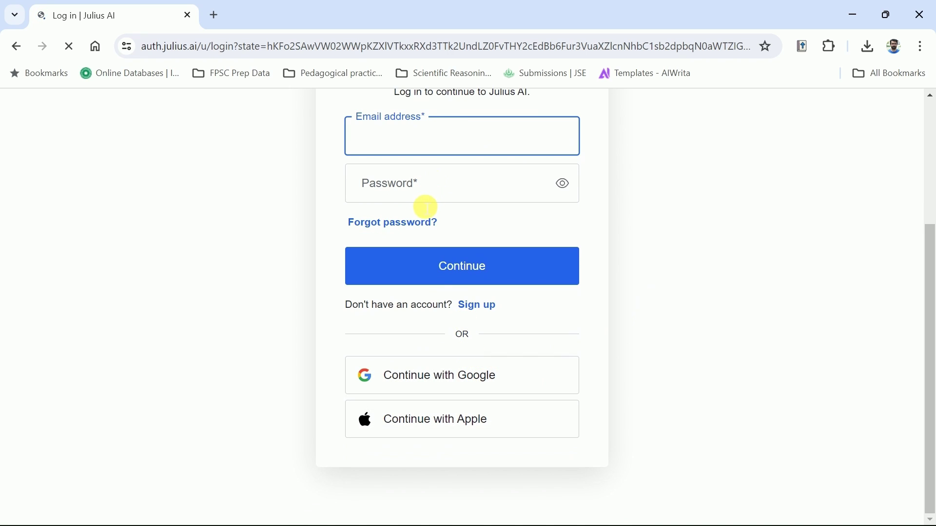
{"action": "left_click", "coordinate": [436, 383]}
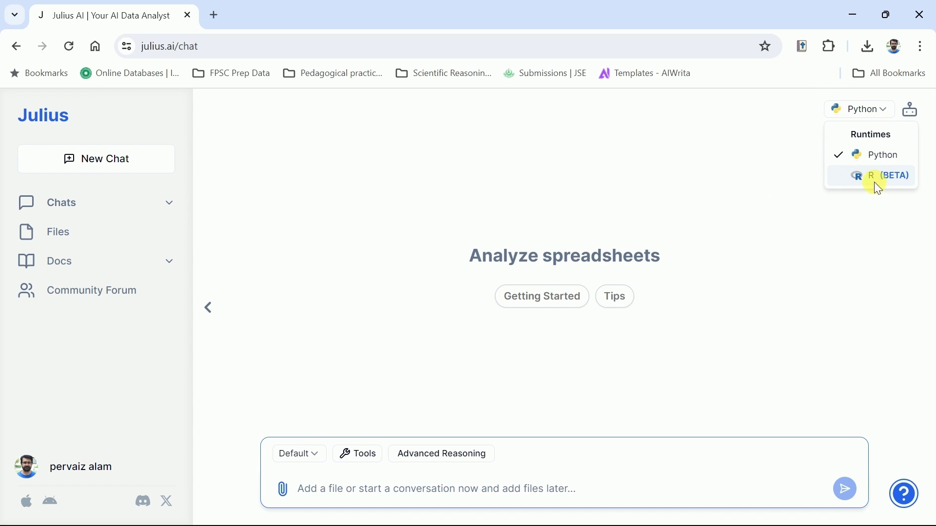
{"action": "left_click", "coordinate": [853, 213]}
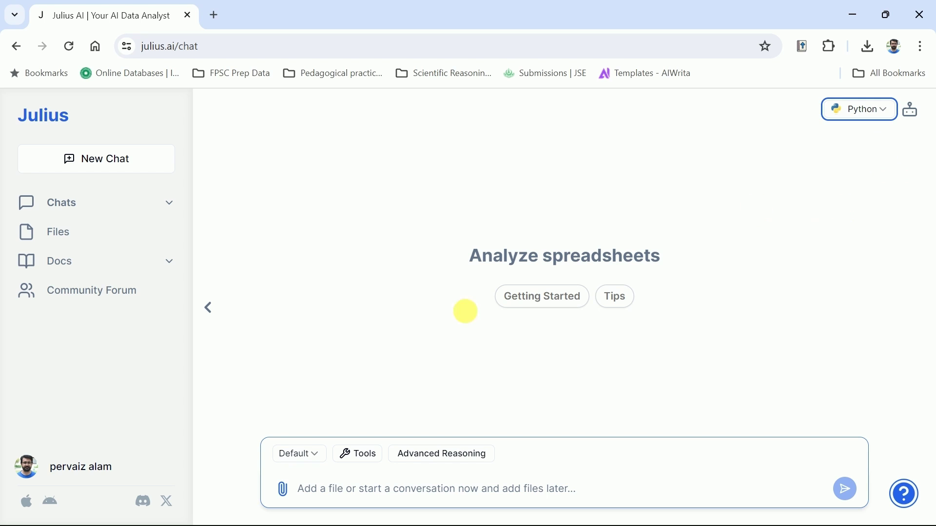
{"action": "left_click", "coordinate": [318, 465]}
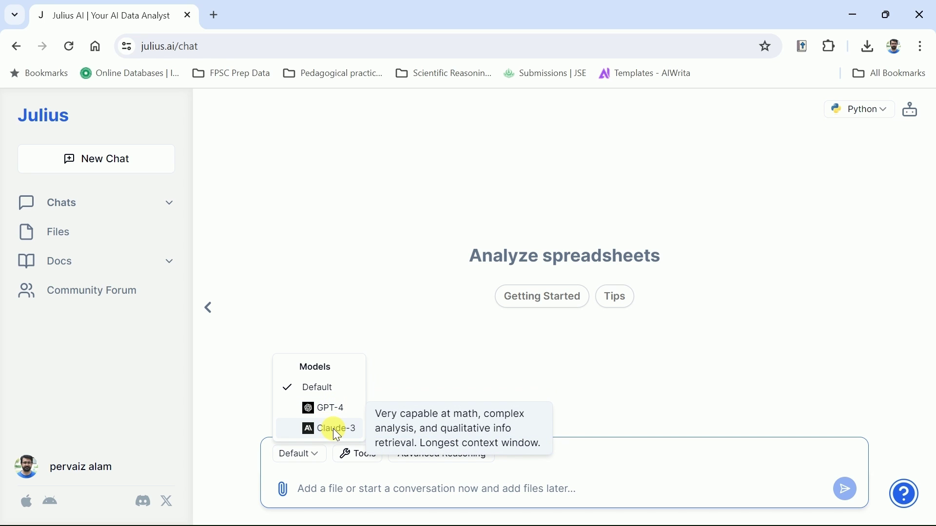
{"action": "left_click", "coordinate": [361, 455]}
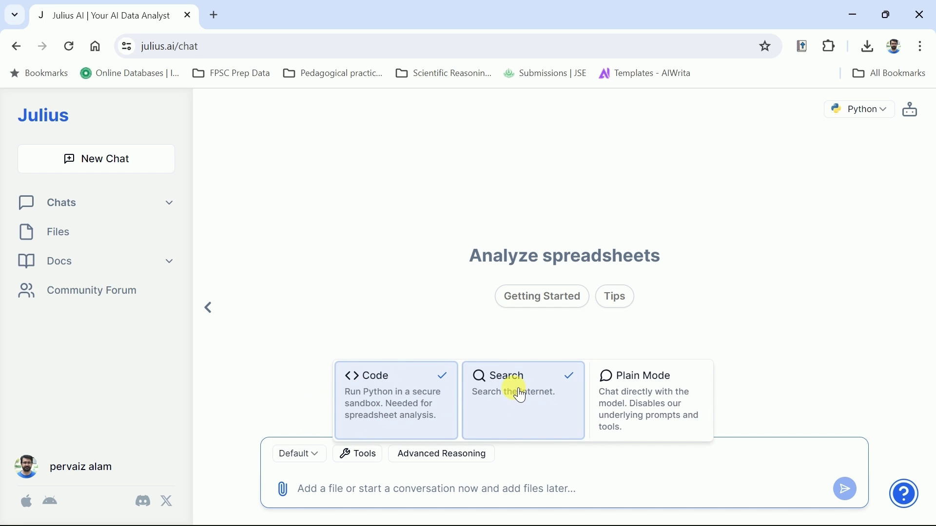
{"action": "left_click", "coordinate": [399, 344]}
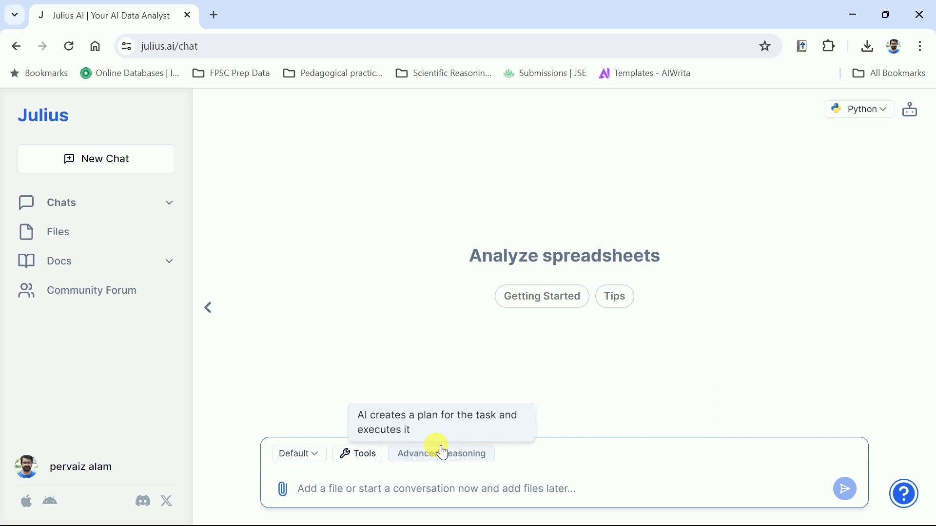
{"action": "left_click", "coordinate": [444, 454]}
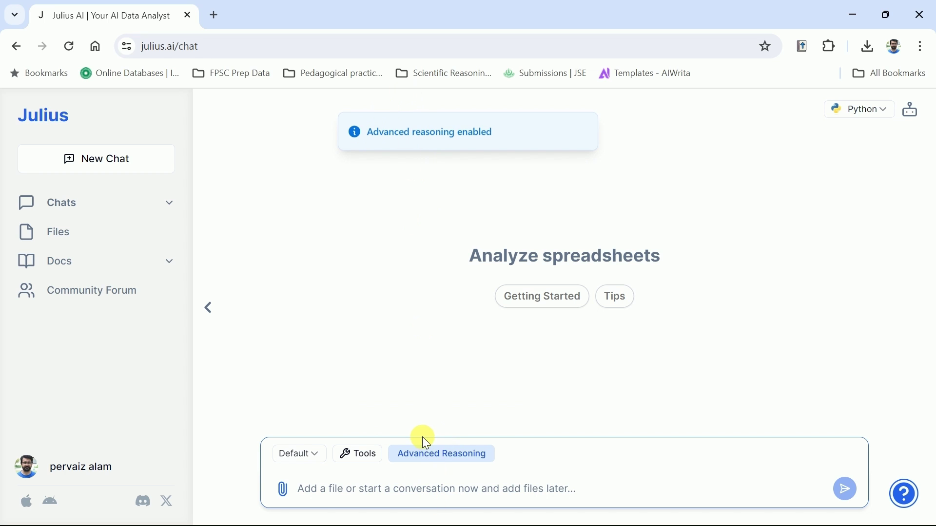
{"action": "left_click", "coordinate": [429, 457]}
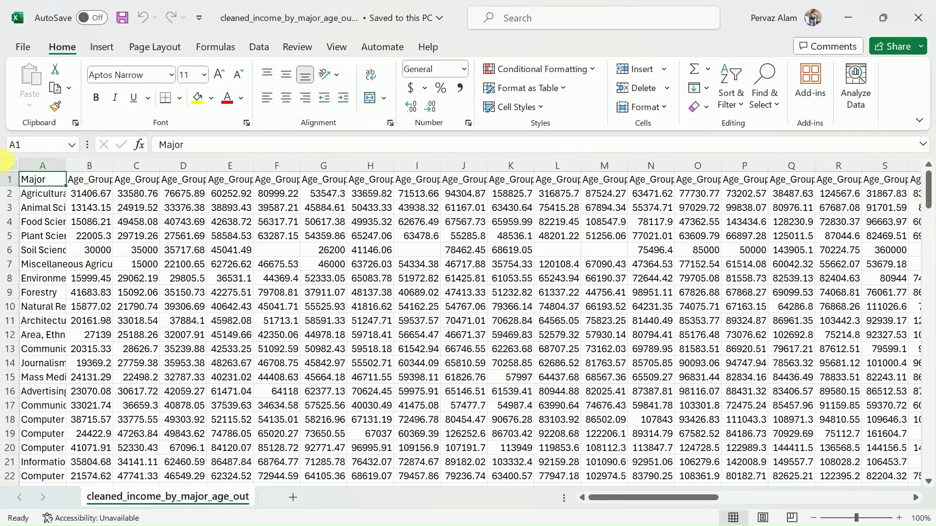
Browse the Excel sheet's Major column rows and its age-group income columns
{"action": "left_click", "coordinate": [42, 166]}
{"action": "scroll", "coordinate": [35, 272], "scroll_direction": "down", "scroll_amount": 7}
{"action": "scroll", "coordinate": [37, 271], "scroll_direction": "down", "scroll_amount": 13}
{"action": "scroll", "coordinate": [44, 280], "scroll_direction": "down", "scroll_amount": 13}
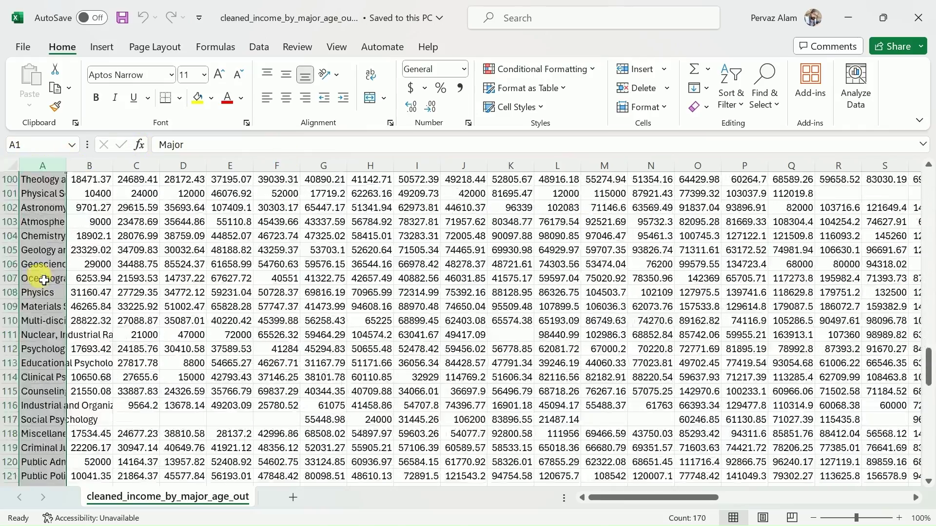
{"action": "scroll", "coordinate": [39, 279], "scroll_direction": "down", "scroll_amount": 8}
{"action": "scroll", "coordinate": [39, 279], "scroll_direction": "down", "scroll_amount": 8}
{"action": "left_click_drag", "start_coordinate": [919, 451], "coordinate": [920, 175]}
{"action": "left_click", "coordinate": [9, 179]}
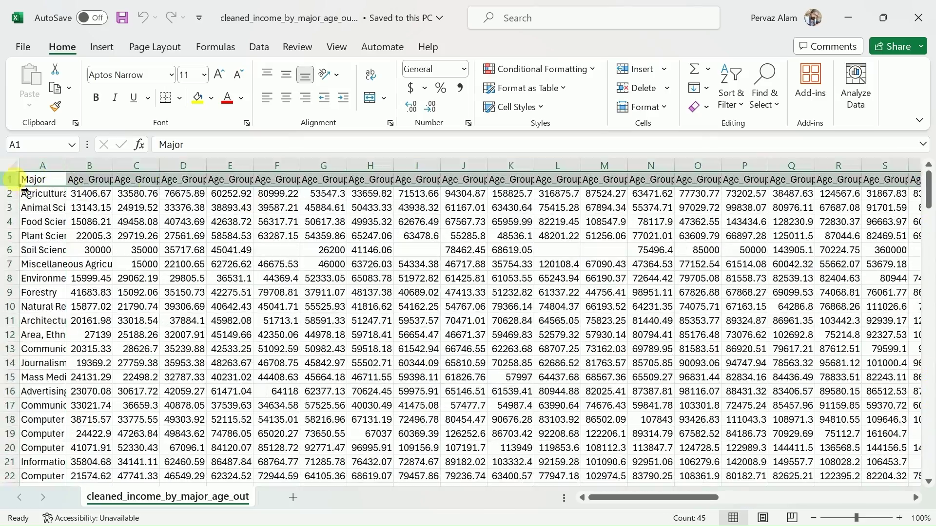
{"action": "left_click_drag", "start_coordinate": [688, 498], "coordinate": [902, 498]}
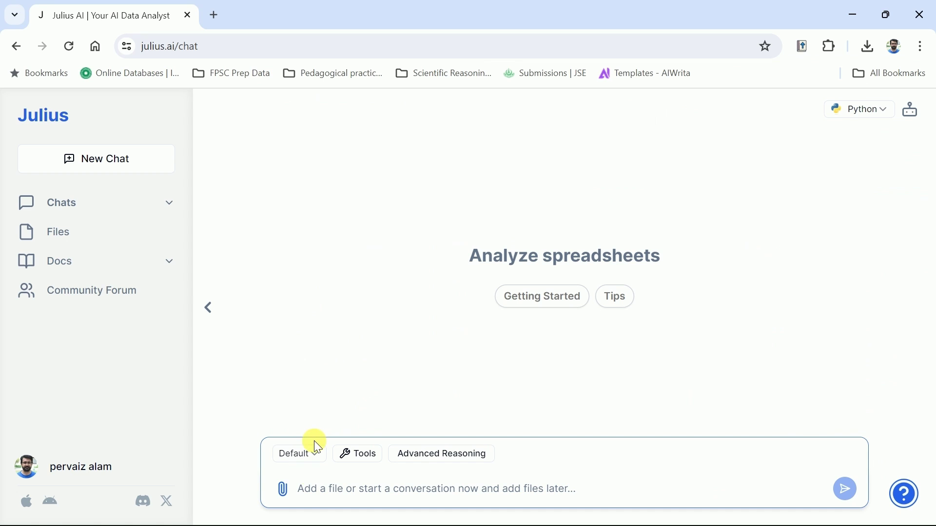
Upload cleaned_income_by_major_age_output from the Desktop into the chat
{"action": "left_click", "coordinate": [283, 493]}
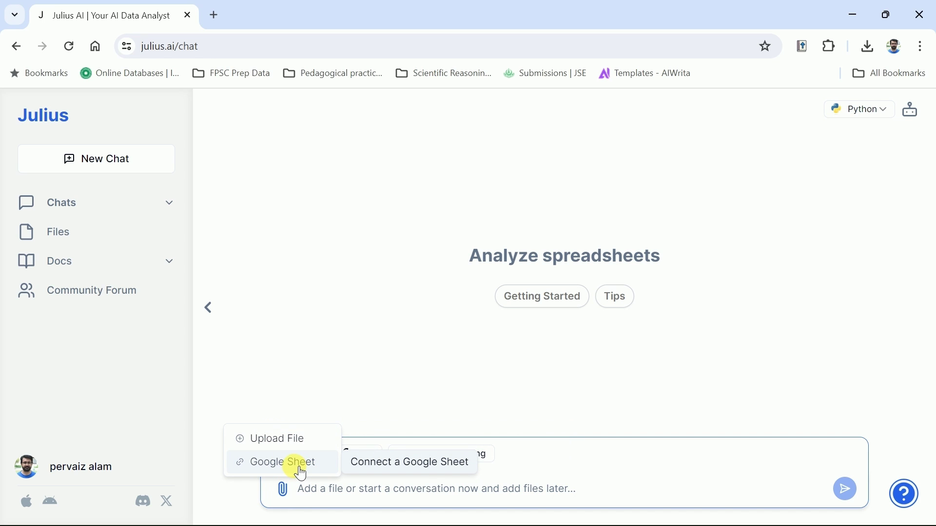
{"action": "left_click", "coordinate": [283, 441]}
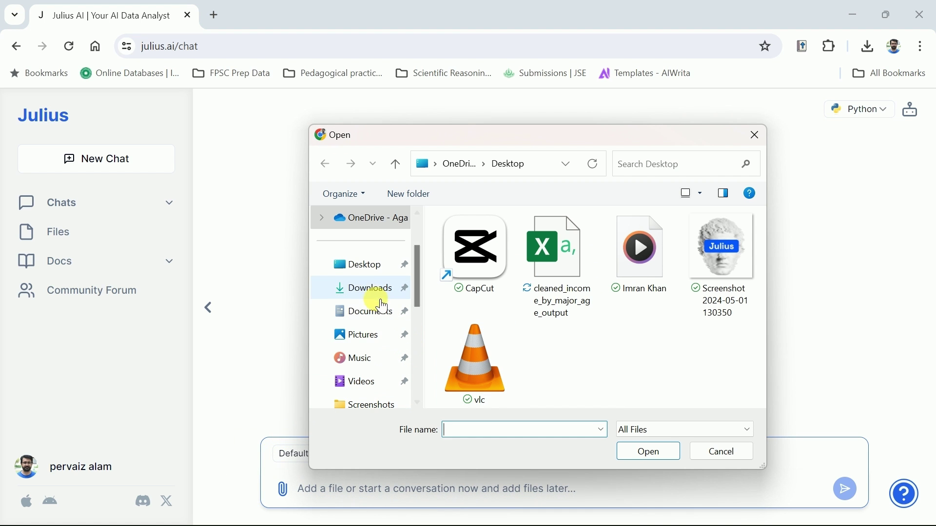
{"action": "left_click", "coordinate": [365, 265]}
{"action": "left_click", "coordinate": [532, 291]}
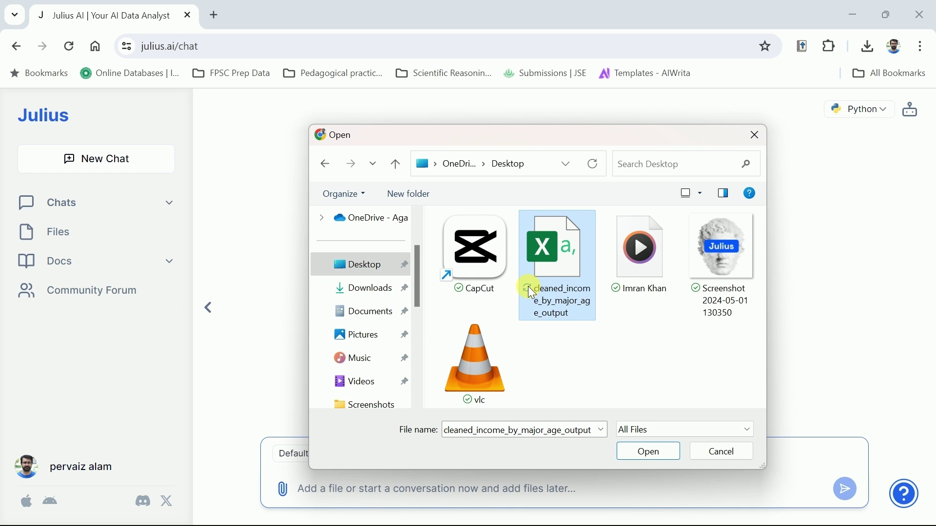
{"action": "left_click", "coordinate": [642, 451]}
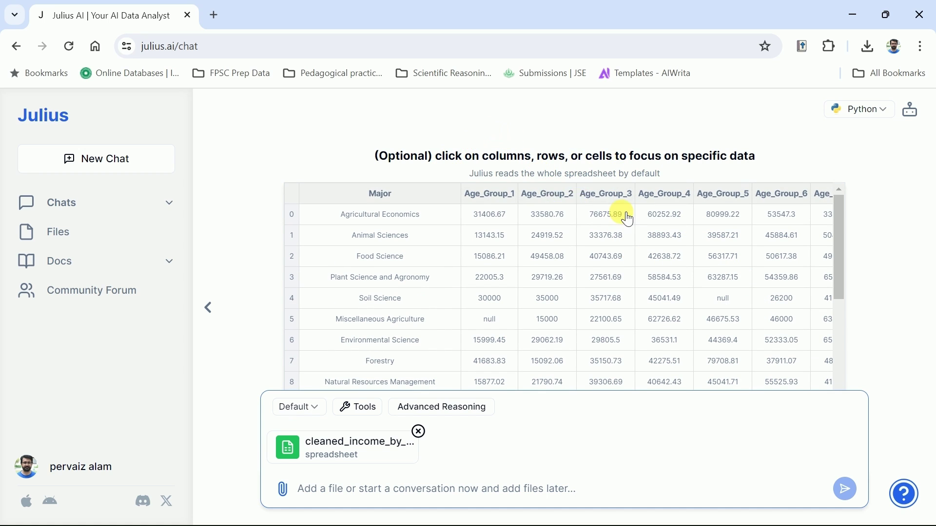
{"action": "mouse_move", "coordinate": [840, 276]}
{"action": "left_mouse_down"}
{"action": "mouse_move", "coordinate": [860, 379]}
{"action": "mouse_move", "coordinate": [839, 247]}
{"action": "left_mouse_up"}
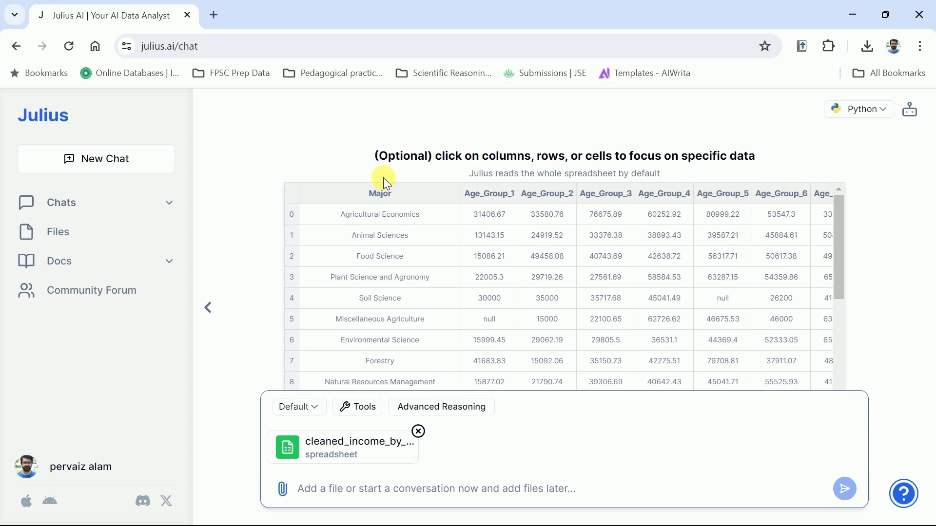
{"action": "left_click", "coordinate": [333, 195]}
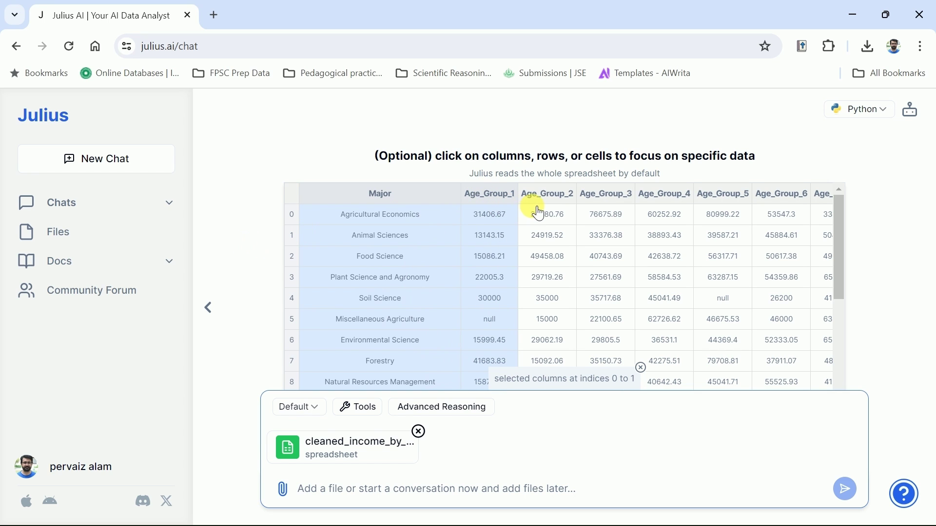
{"action": "left_click", "coordinate": [376, 208]}
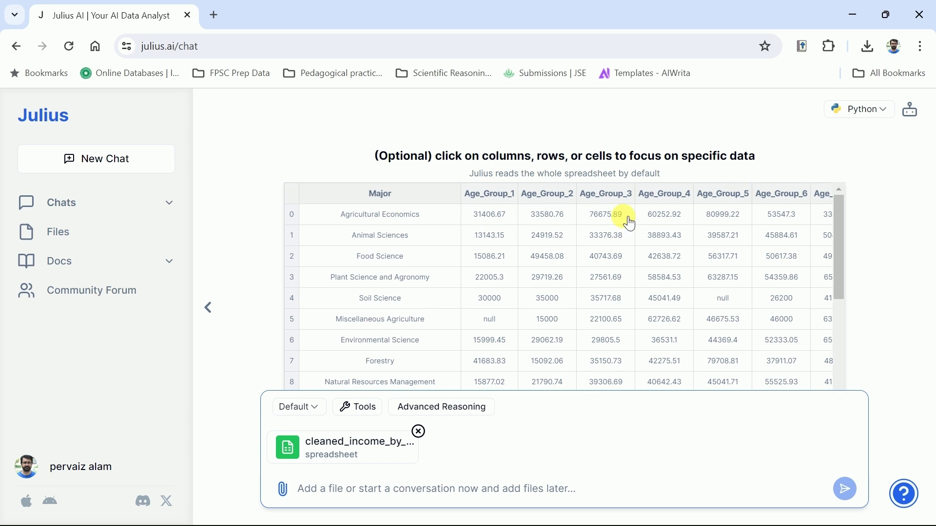
{"action": "left_click_drag", "start_coordinate": [839, 235], "coordinate": [832, 224]}
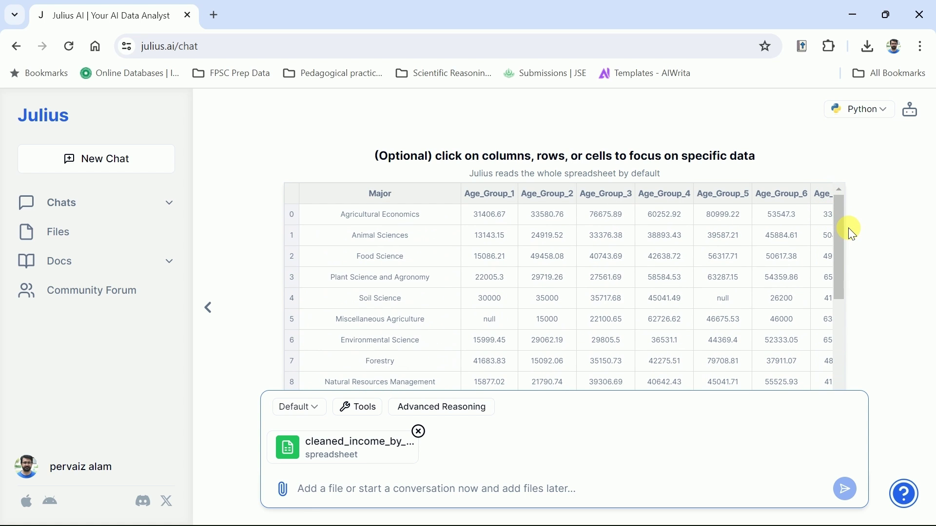
Send 'Please provide some insights about the data?' and read the column and statistics overview
{"action": "type", "text": "Please provide some insights about the data?"}
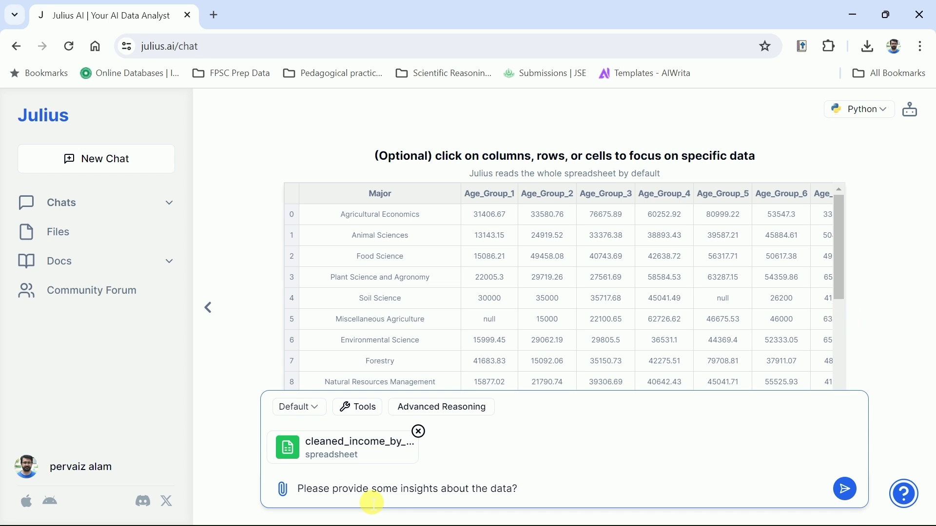
{"action": "left_click", "coordinate": [847, 490]}
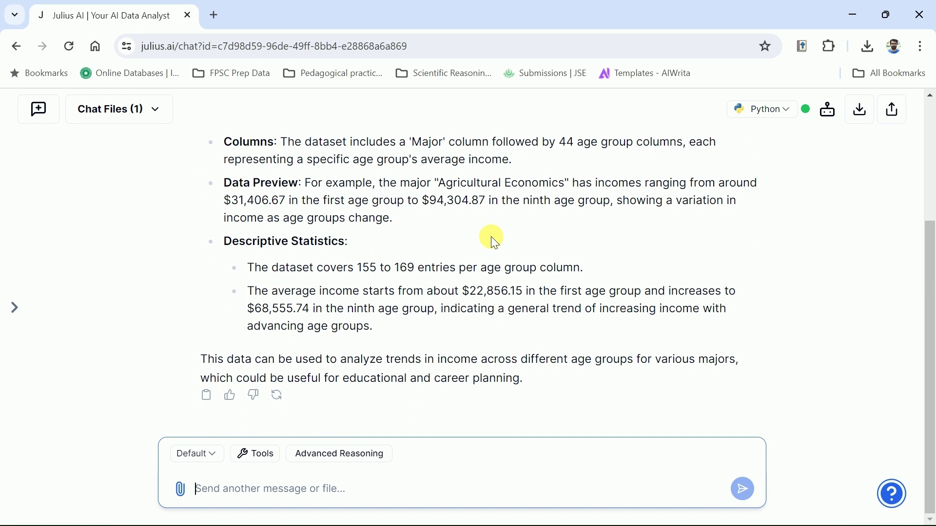
{"action": "scroll", "coordinate": [559, 288], "scroll_direction": "up", "scroll_amount": 2}
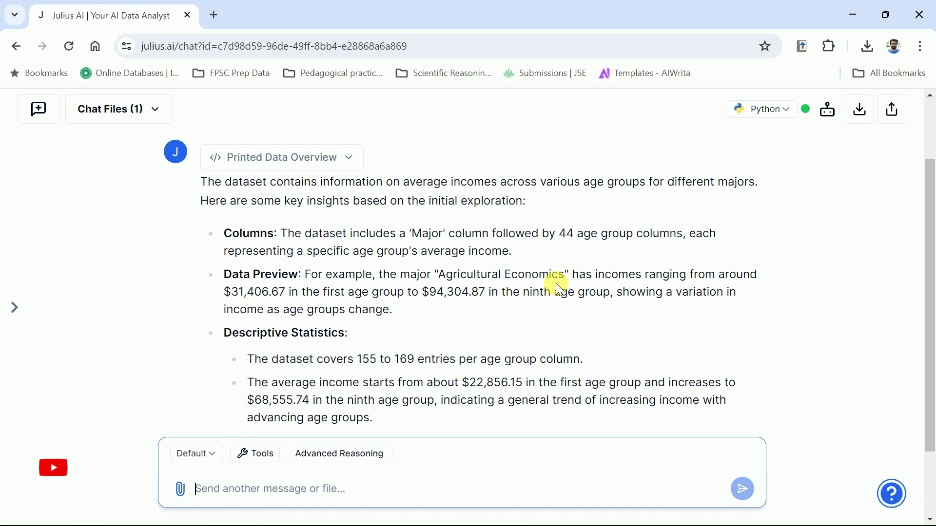
{"action": "scroll", "coordinate": [559, 288], "scroll_direction": "up", "scroll_amount": 2}
{"action": "left_click_drag", "start_coordinate": [404, 269], "coordinate": [765, 278]}
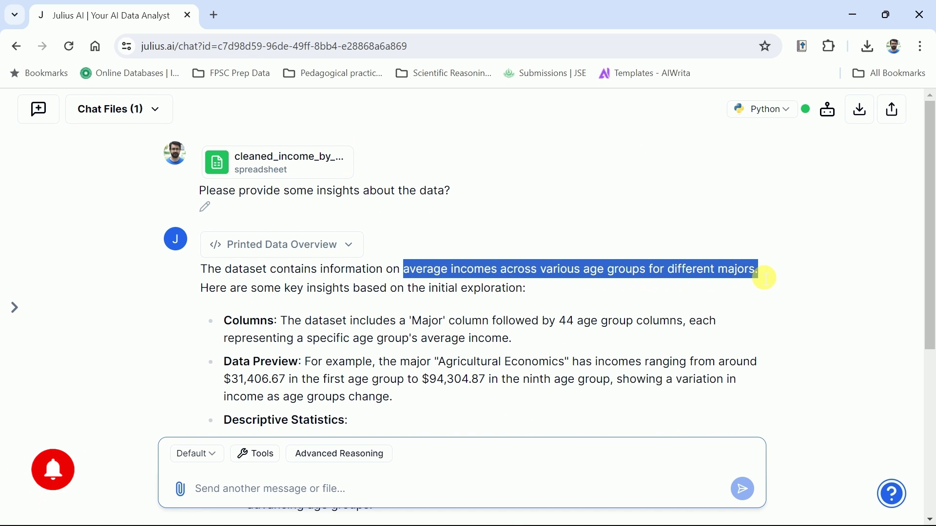
{"action": "left_click", "coordinate": [477, 296]}
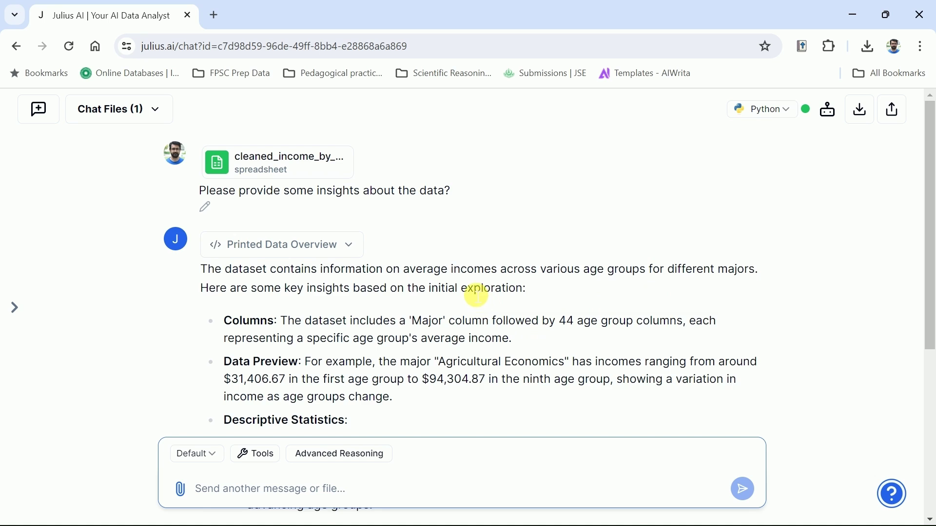
{"action": "scroll", "coordinate": [476, 295], "scroll_direction": "down", "scroll_amount": 3}
{"action": "left_click_drag", "start_coordinate": [409, 175], "coordinate": [691, 186]}
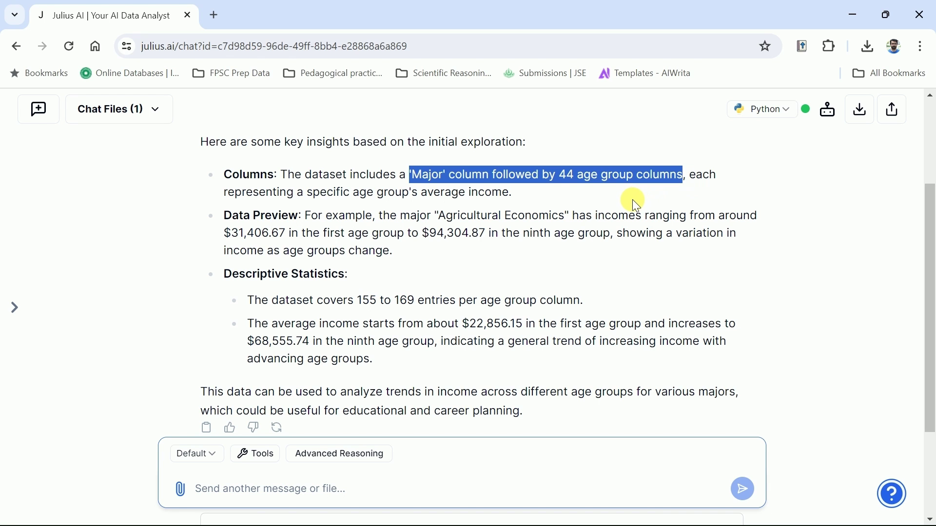
{"action": "left_click", "coordinate": [598, 191]}
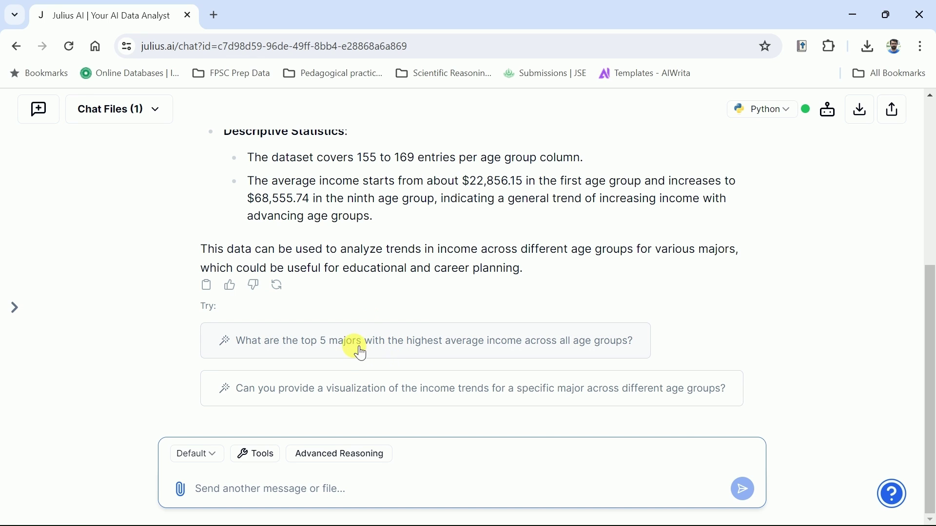
Ask the suggested top-5 majors question and review the list led by Neuroscience (~$172,162)
{"action": "left_click", "coordinate": [471, 342]}
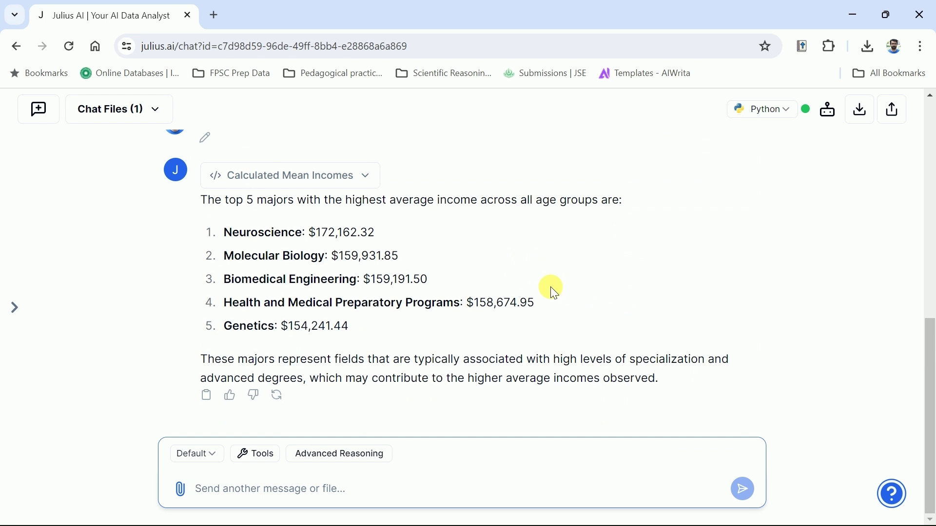
{"action": "scroll", "coordinate": [549, 282], "scroll_direction": "up", "scroll_amount": 3}
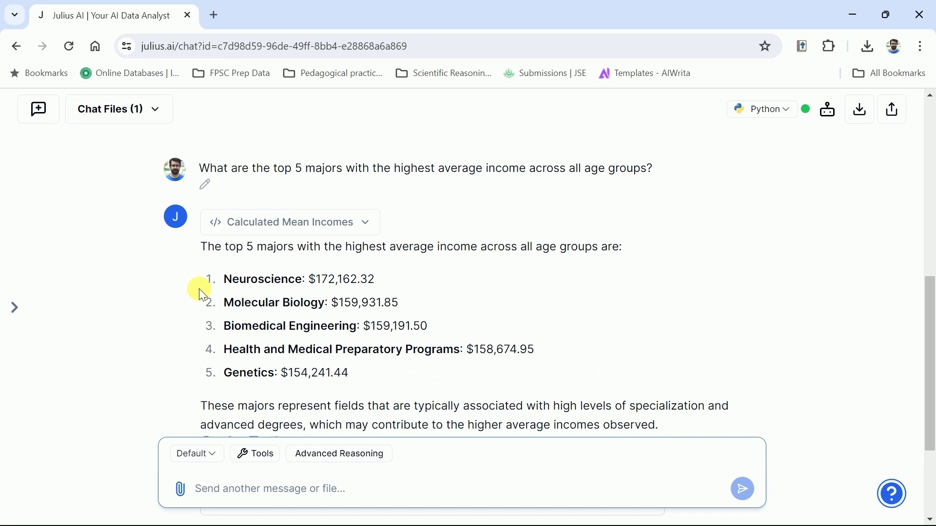
{"action": "left_click_drag", "start_coordinate": [224, 283], "coordinate": [306, 285]}
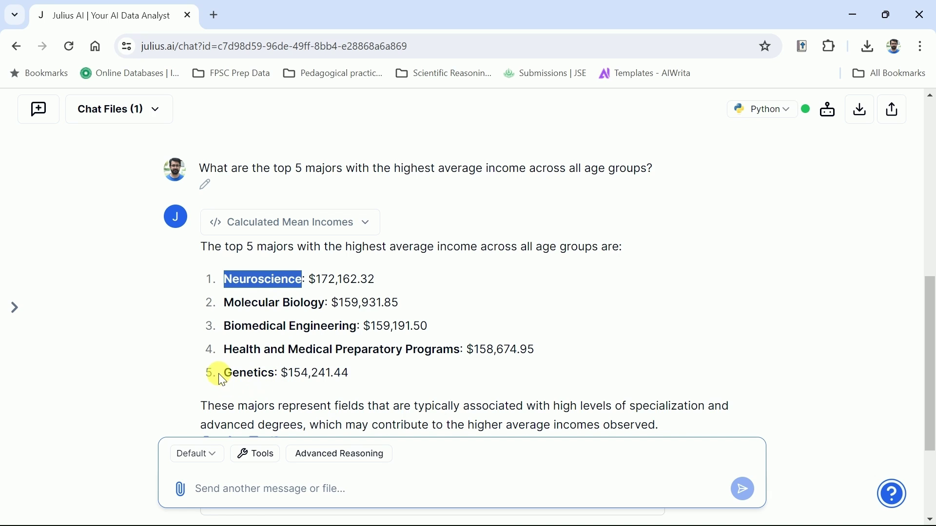
{"action": "left_click_drag", "start_coordinate": [224, 374], "coordinate": [290, 379]}
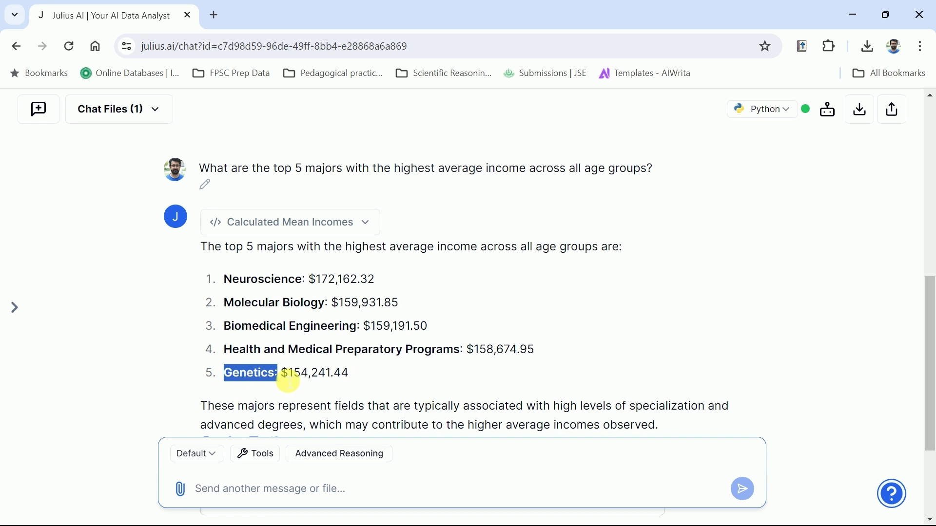
{"action": "left_click", "coordinate": [356, 371]}
{"action": "scroll", "coordinate": [364, 368], "scroll_direction": "down", "scroll_amount": 1}
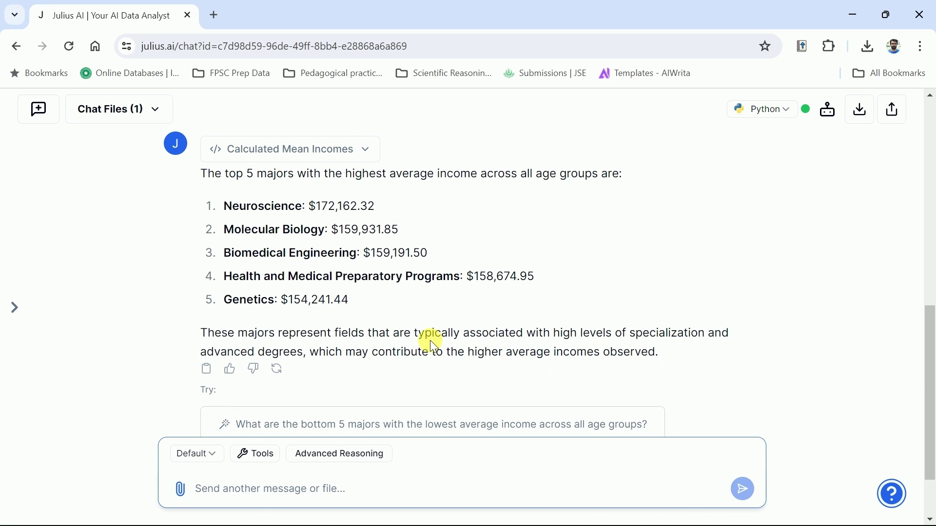
{"action": "mouse_move", "coordinate": [483, 329]}
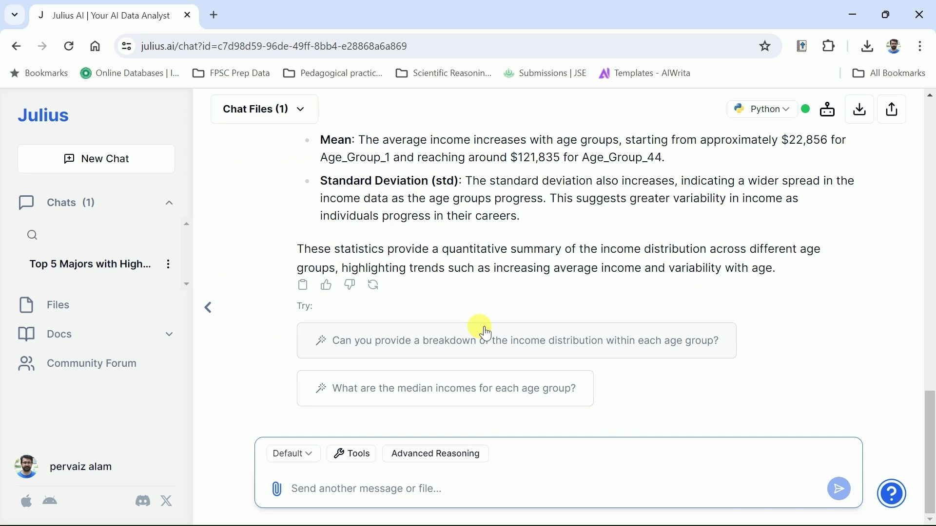
Request a chart of income by age group for Animal Science and Food Science
{"action": "left_click", "coordinate": [423, 492]}
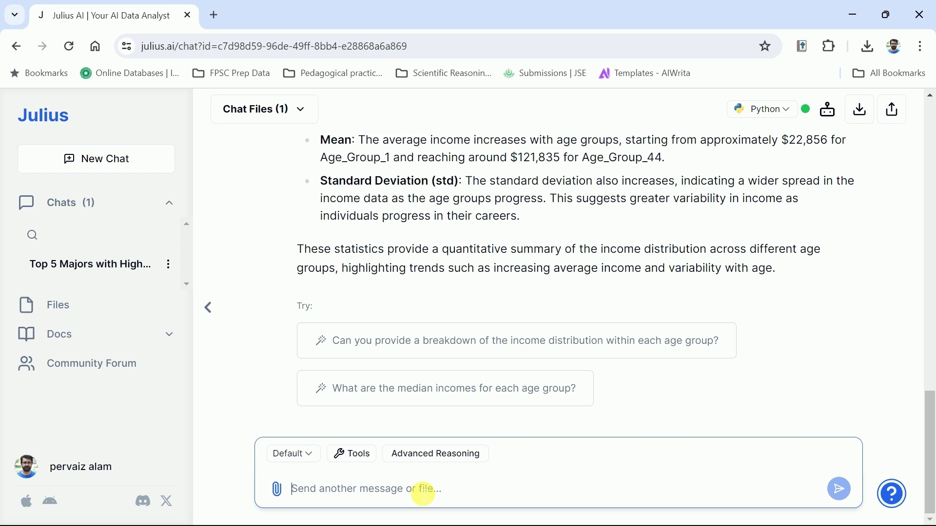
{"action": "type", "text": "Please provide a visualizati"}
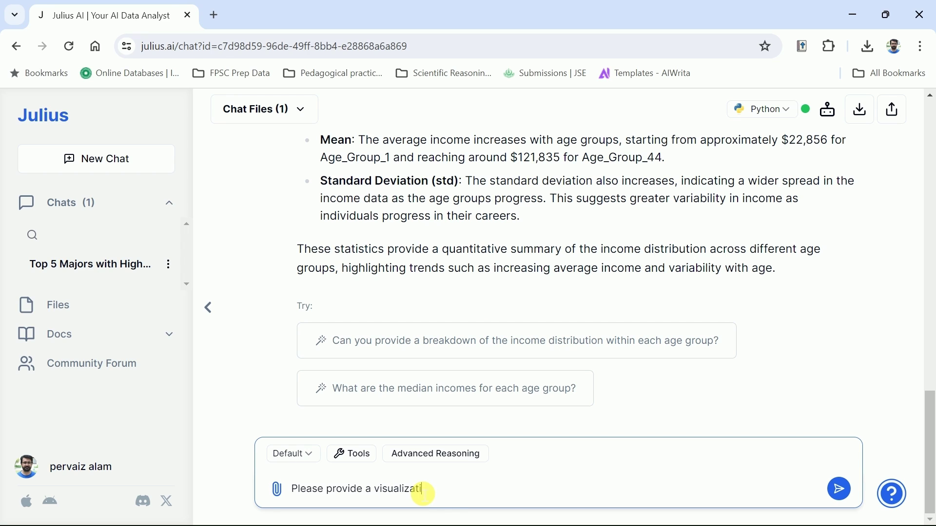
{"action": "type", "text": "on of the income distribution by"}
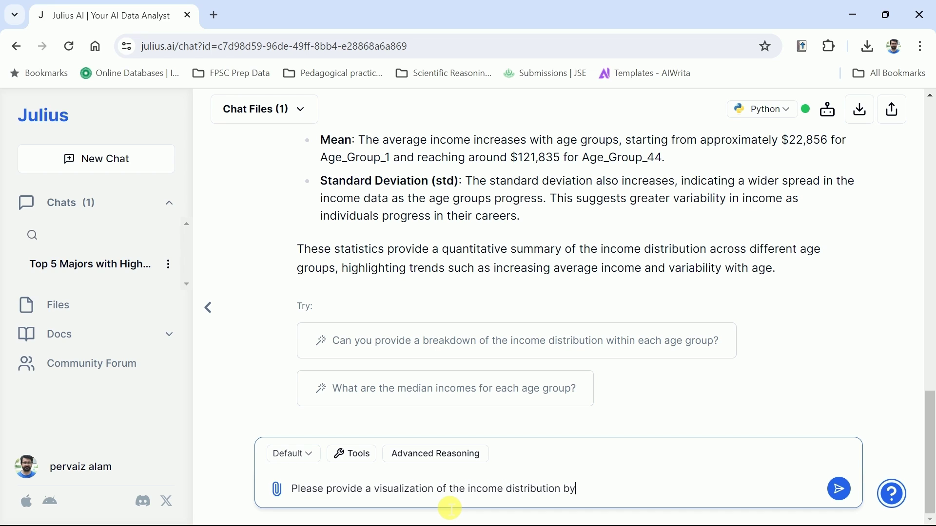
{"action": "type", "text": "cience and "}
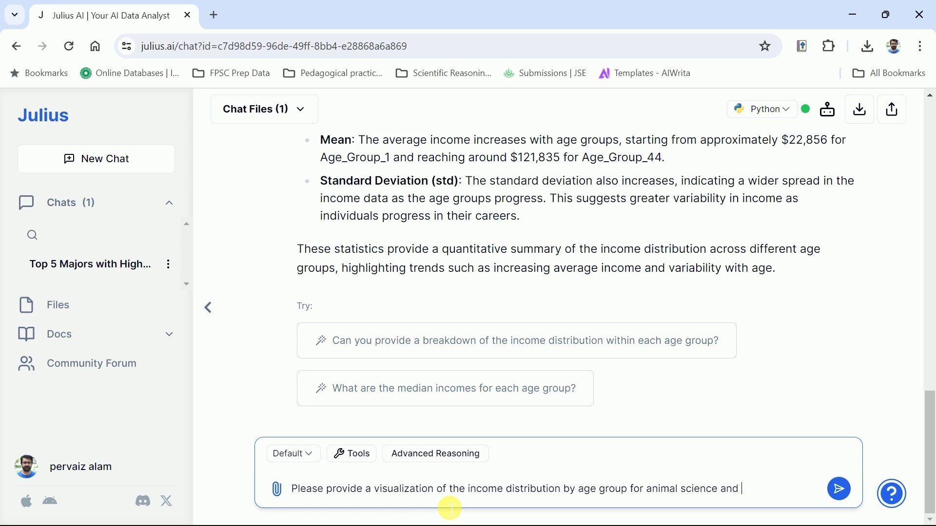
{"action": "type", "text": "?"}
{"action": "key", "text": "Return"}
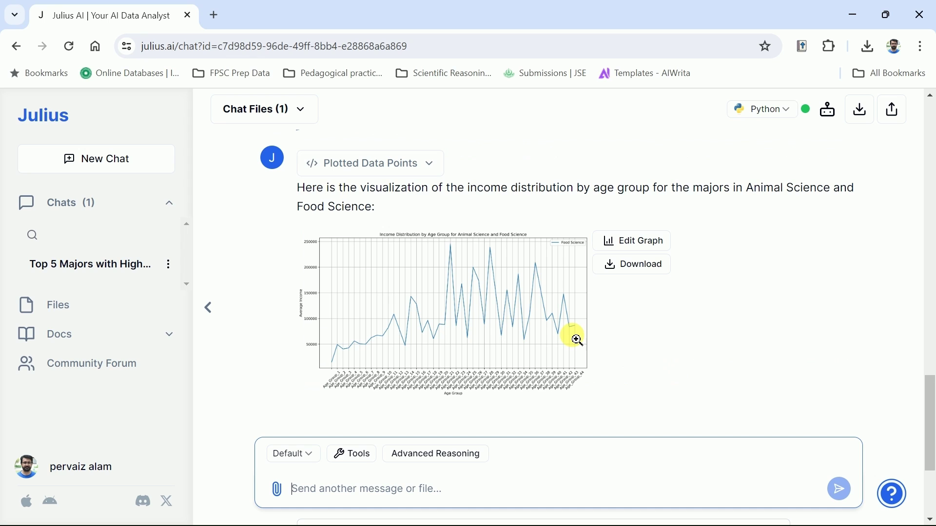
{"action": "left_click", "coordinate": [429, 314]}
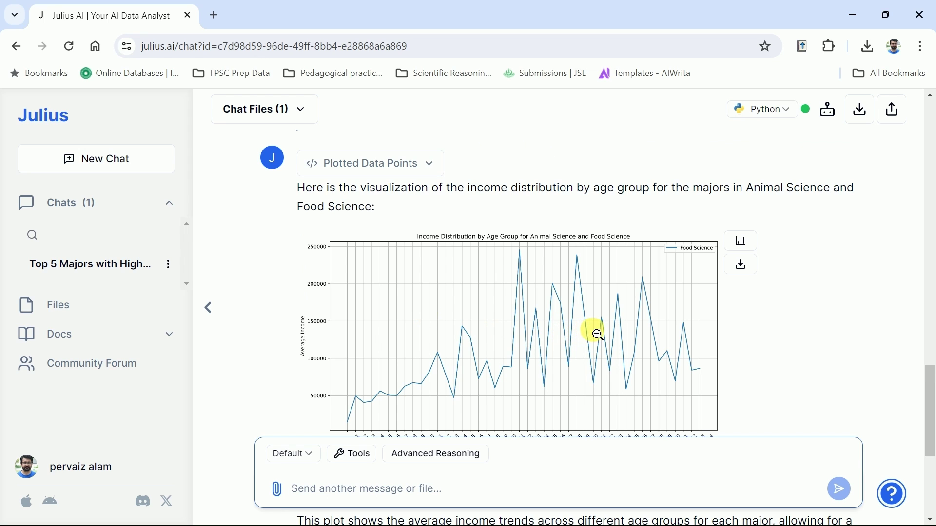
{"action": "scroll", "coordinate": [682, 385], "scroll_direction": "down", "scroll_amount": 1}
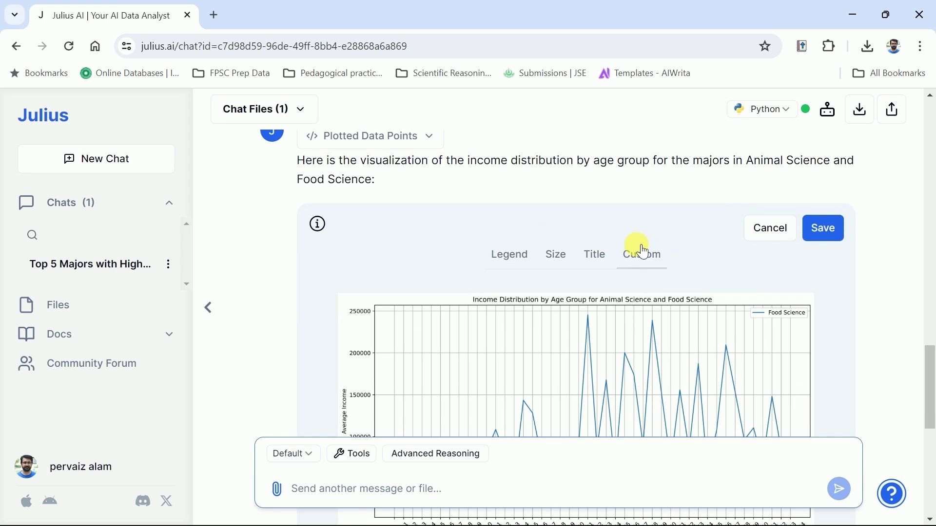
{"action": "left_click", "coordinate": [742, 200]}
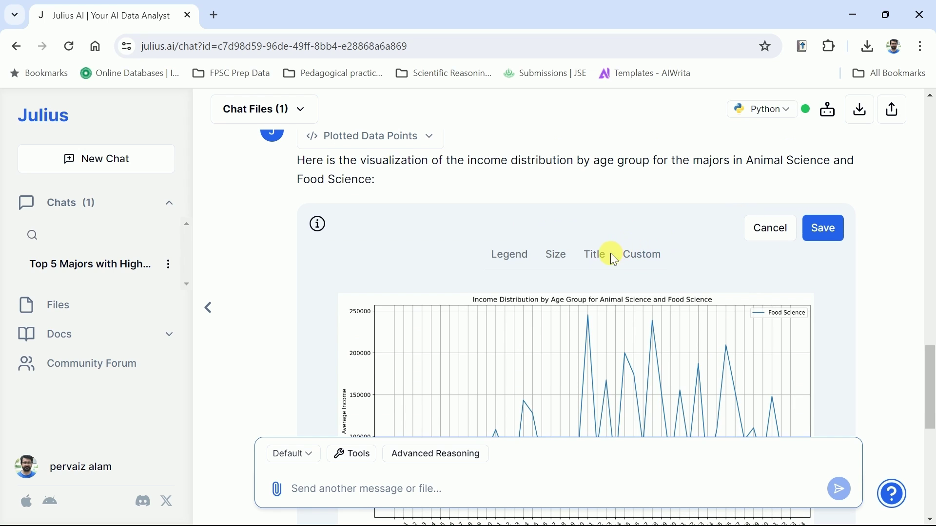
{"action": "left_click", "coordinate": [517, 263]}
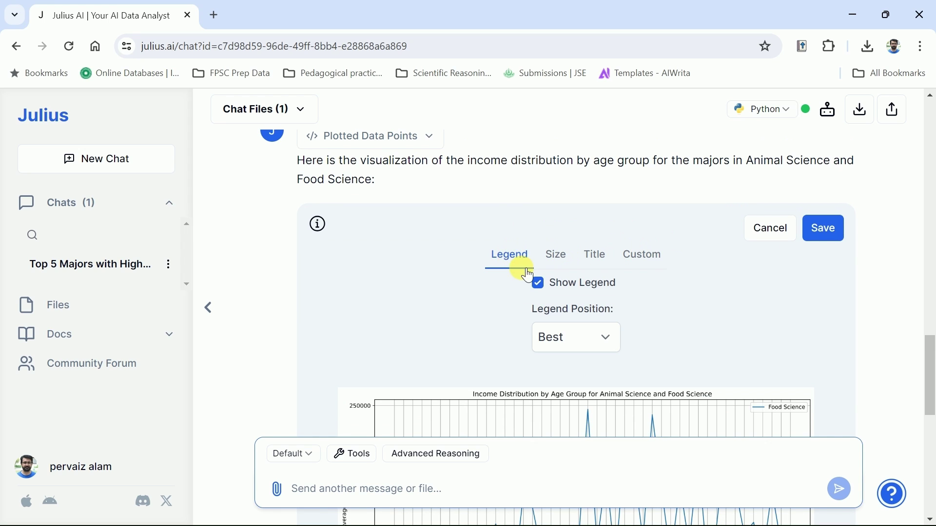
{"action": "left_click", "coordinate": [557, 254]}
{"action": "scroll", "coordinate": [577, 314], "scroll_direction": "down", "scroll_amount": 2}
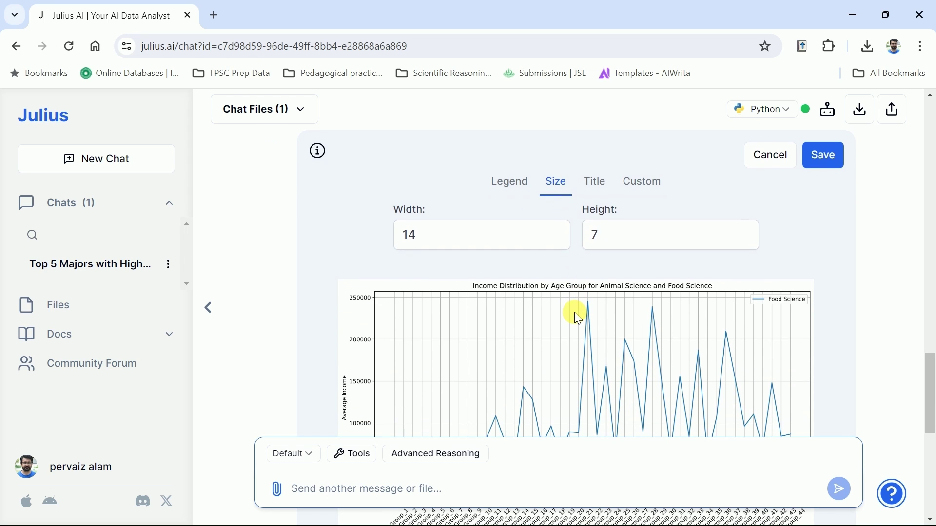
{"action": "left_click", "coordinate": [594, 182]}
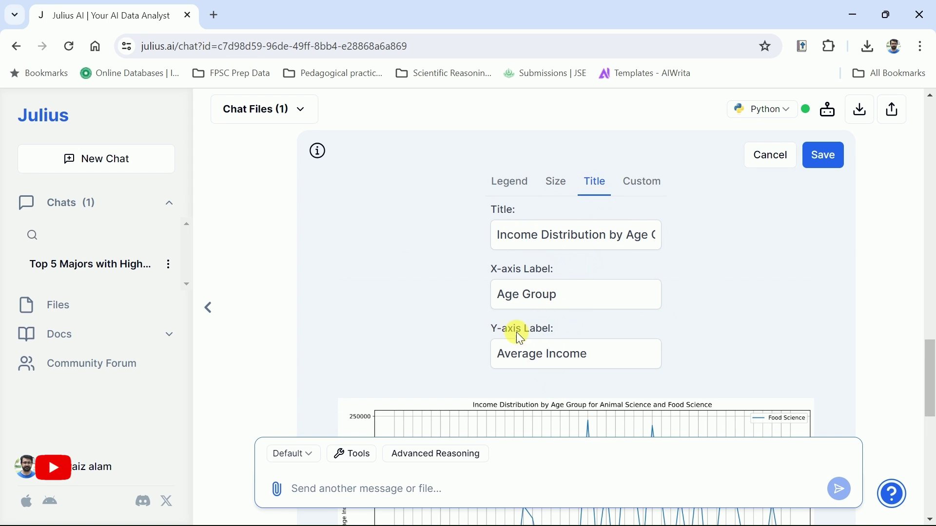
{"action": "left_click", "coordinate": [642, 185]}
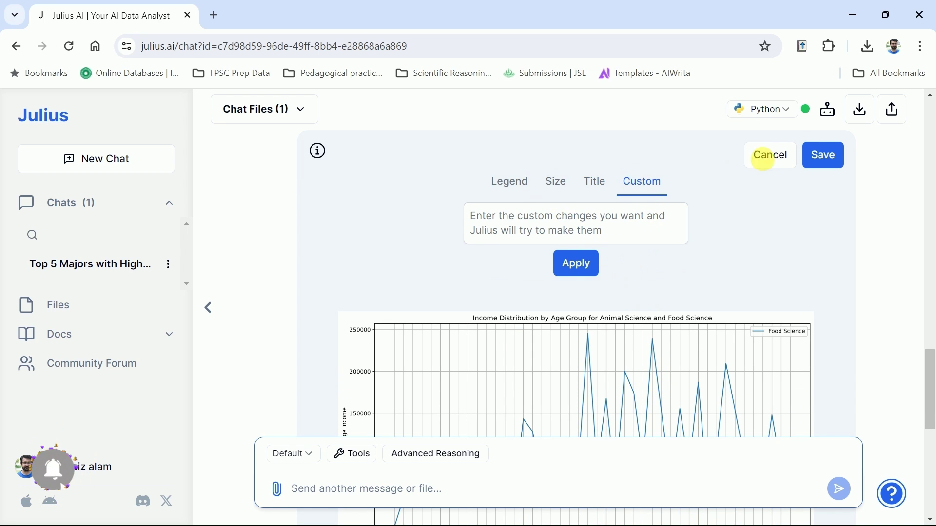
{"action": "left_click", "coordinate": [775, 157]}
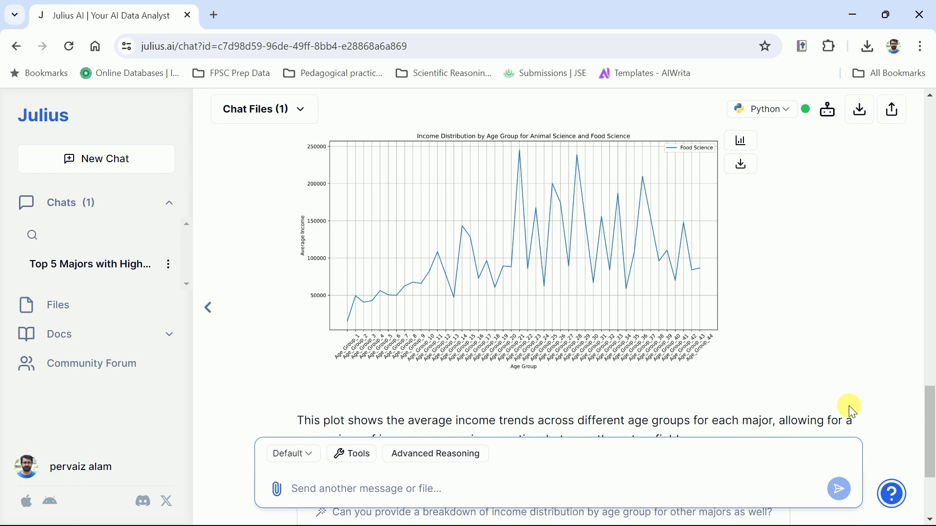
Download the Food Science income line chart as an image
{"action": "left_click_drag", "start_coordinate": [931, 447], "coordinate": [930, 438]}
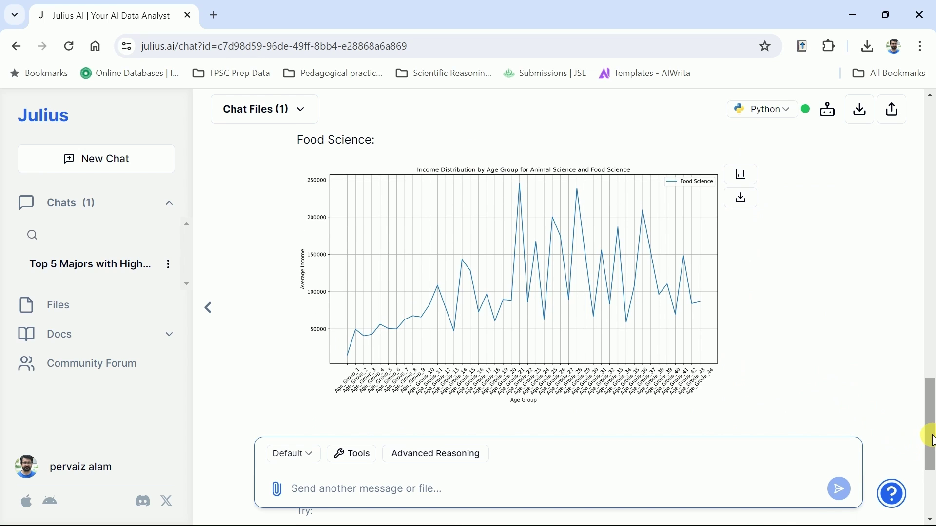
{"action": "left_click", "coordinate": [742, 200]}
{"action": "left_click", "coordinate": [849, 86]}
{"action": "type", "text": "Please provide a box plot visualization for the income distribution across"}
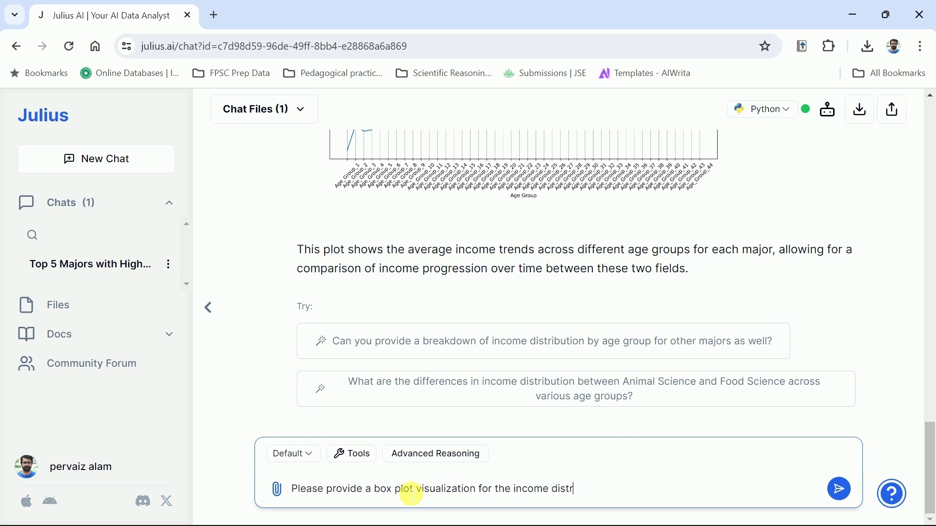
Request a box plot of income across age groups and enlarge the resulting plot
{"action": "type", "text": "different ag"}
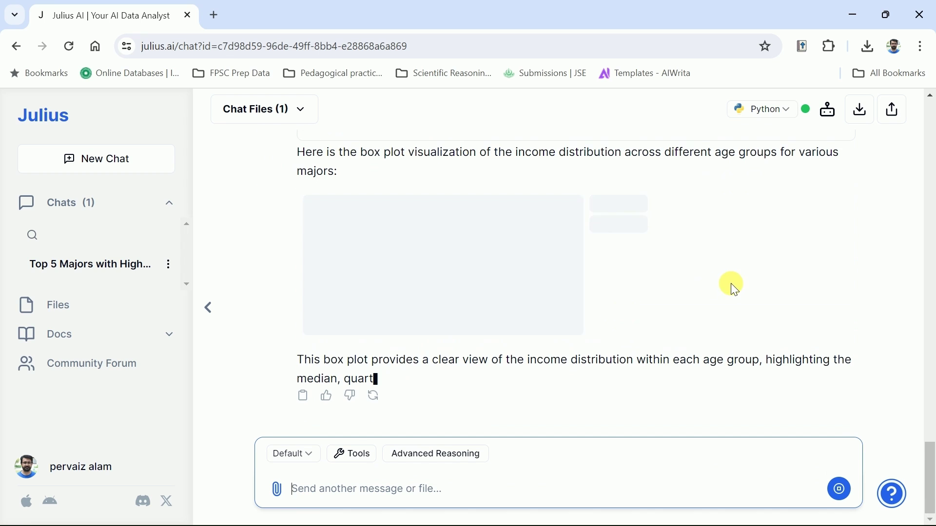
{"action": "left_click", "coordinate": [620, 294]}
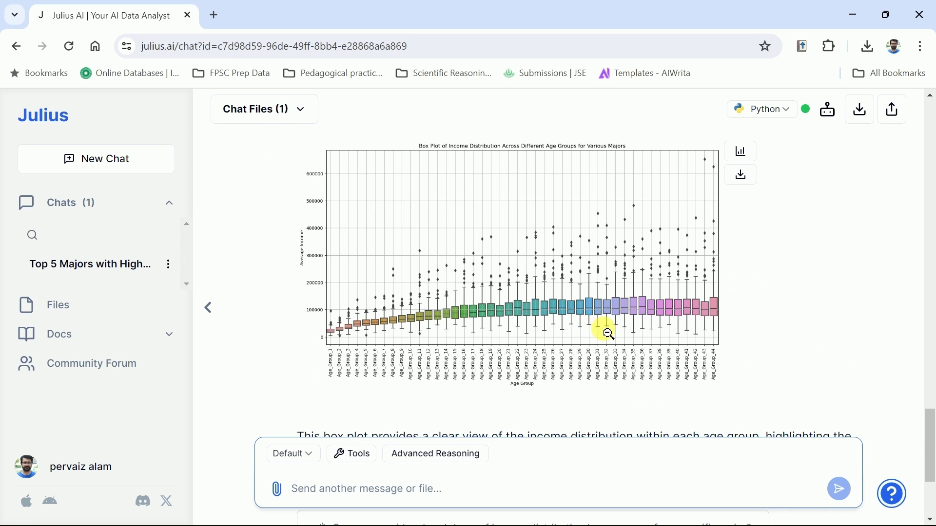
{"action": "left_click", "coordinate": [540, 336]}
{"action": "left_click", "coordinate": [682, 289]}
Check the box plot's size and label settings, then download it as an image
{"action": "left_click", "coordinate": [741, 152]}
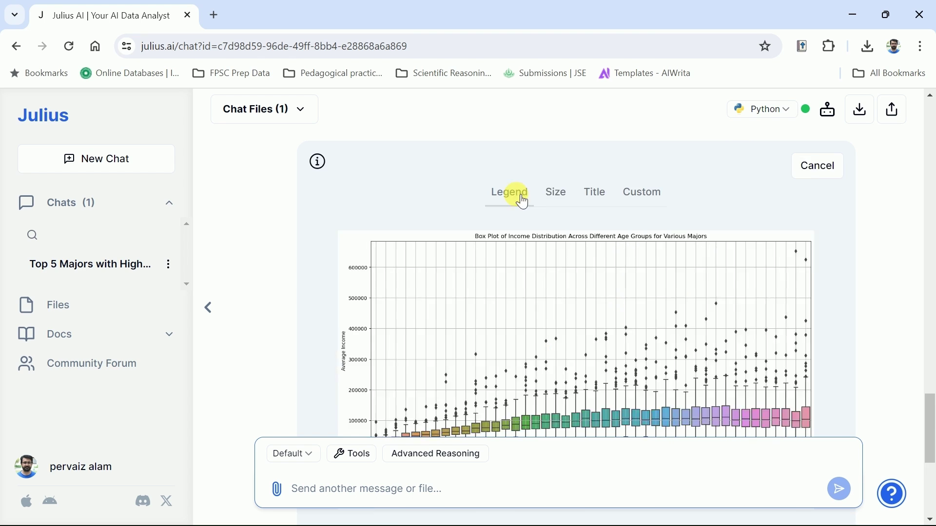
{"action": "left_click", "coordinate": [555, 193]}
{"action": "left_click", "coordinate": [594, 193]}
{"action": "left_click", "coordinate": [748, 171]}
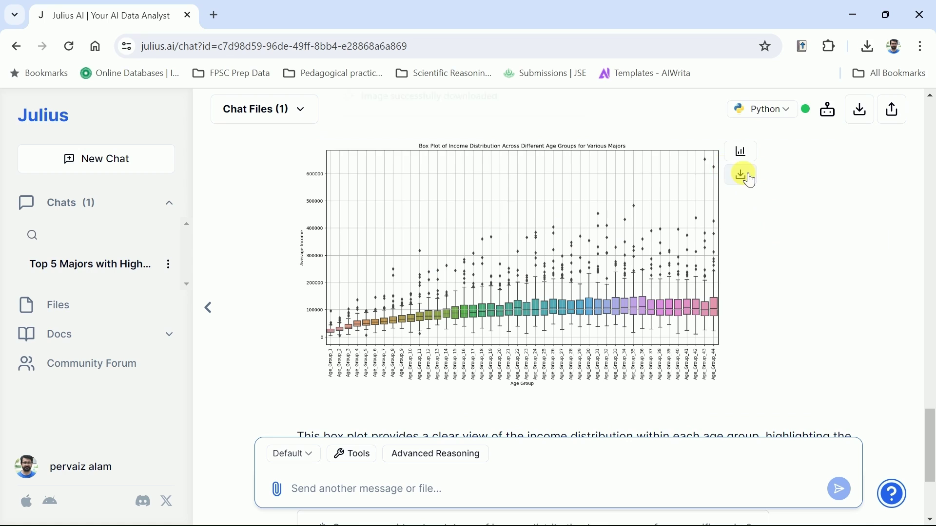
{"action": "left_click", "coordinate": [737, 152]}
{"action": "left_click", "coordinate": [857, 77]}
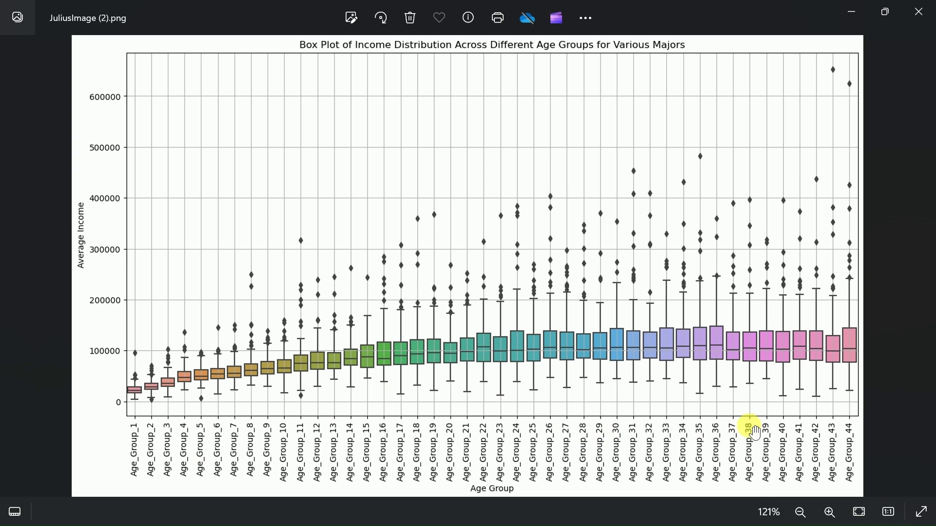
Close the downloaded box plot image in Windows Photos with Alt+F4
{"action": "key", "text": "alt+F4"}
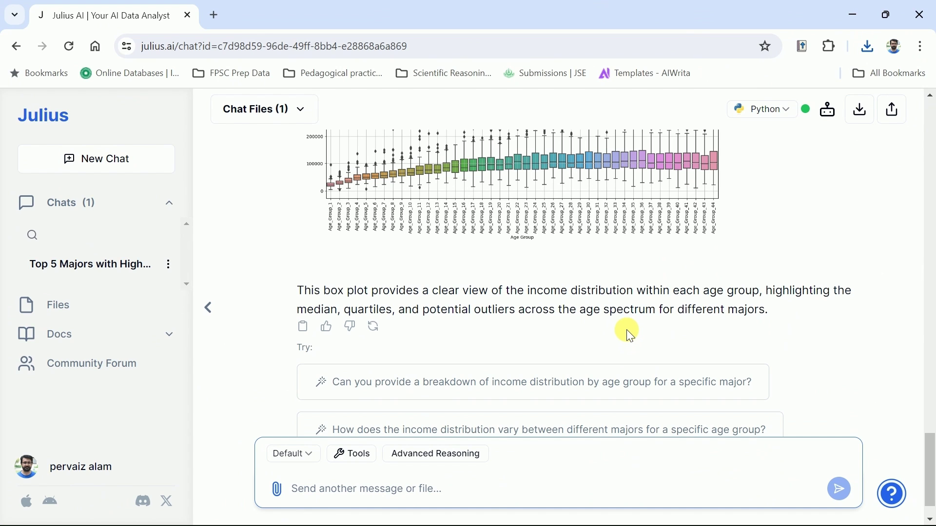
Open the Julius Community Forum and browse its topic list
{"action": "scroll", "coordinate": [629, 336], "scroll_direction": "up", "scroll_amount": 2}
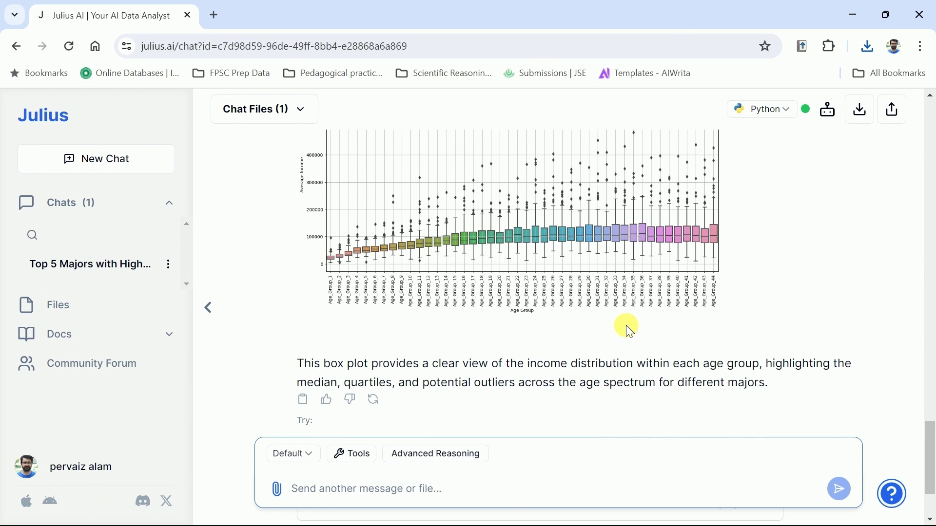
{"action": "left_click", "coordinate": [101, 370]}
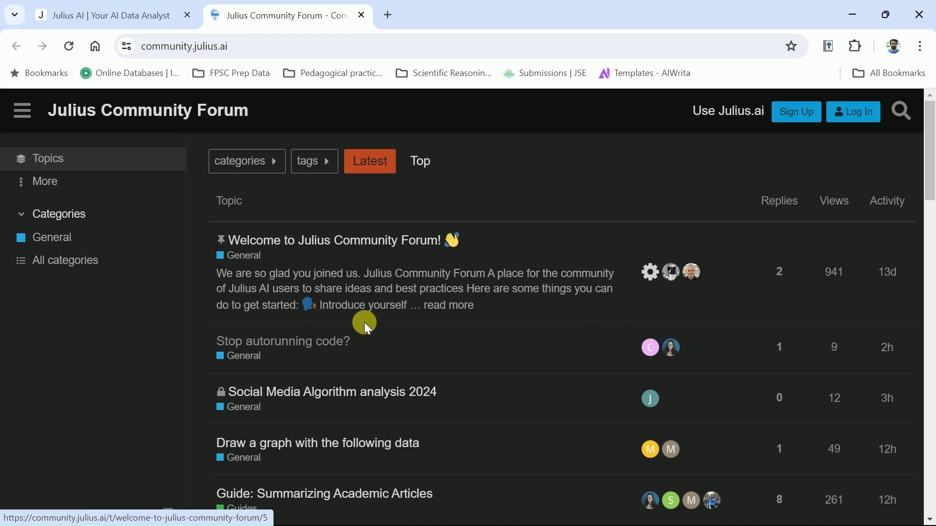
{"action": "scroll", "coordinate": [484, 348], "scroll_direction": "down", "scroll_amount": 1}
{"action": "scroll", "coordinate": [485, 349], "scroll_direction": "down", "scroll_amount": 1}
{"action": "scroll", "coordinate": [487, 349], "scroll_direction": "down", "scroll_amount": 1}
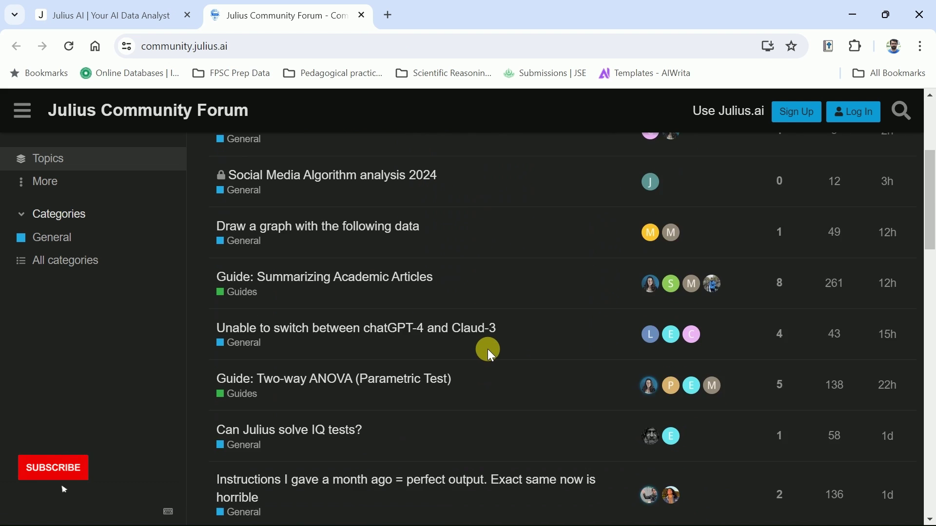
{"action": "scroll", "coordinate": [487, 349], "scroll_direction": "up", "scroll_amount": 1}
Read through the assumptions in the 'Guide: Two-way ANOVA (Parametric Test)' topic
{"action": "left_click", "coordinate": [409, 354]}
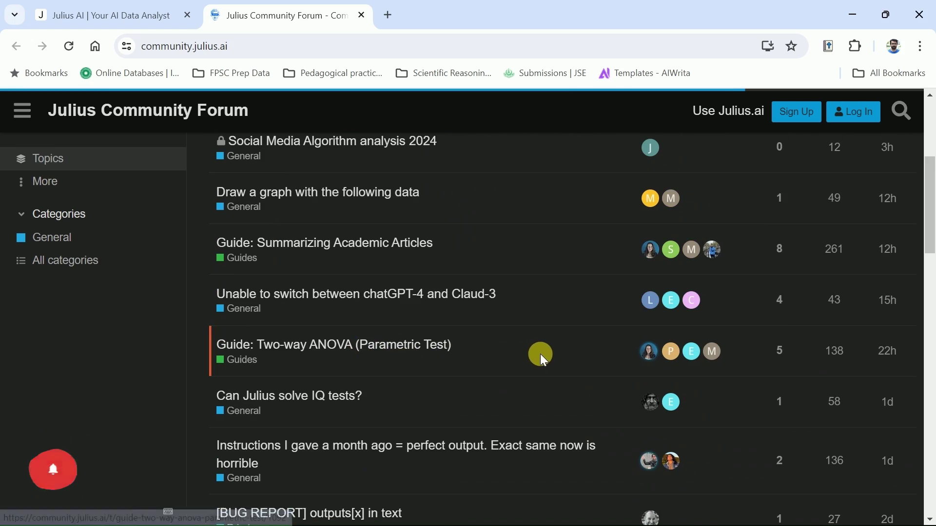
{"action": "scroll", "coordinate": [537, 344], "scroll_direction": "down", "scroll_amount": 3}
{"action": "scroll", "coordinate": [560, 336], "scroll_direction": "down", "scroll_amount": 5}
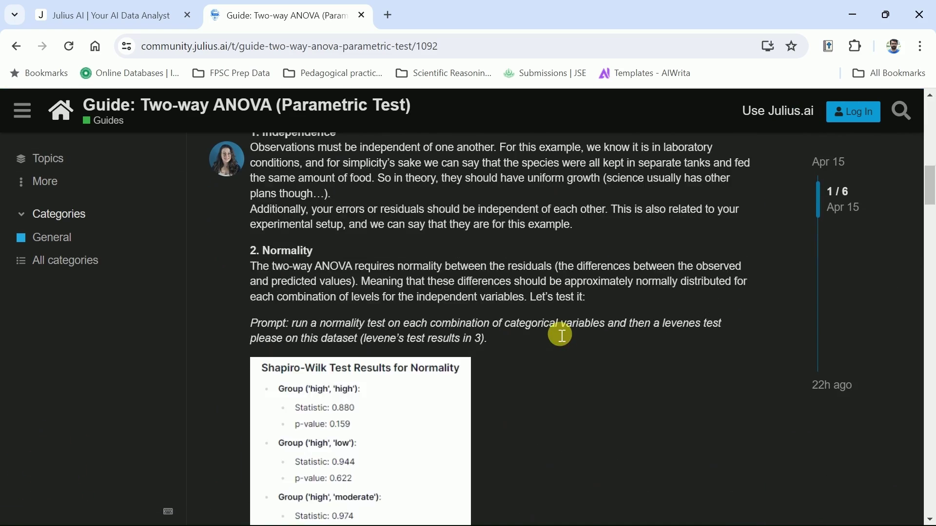
{"action": "scroll", "coordinate": [560, 333], "scroll_direction": "down", "scroll_amount": 5}
{"action": "scroll", "coordinate": [557, 332], "scroll_direction": "down", "scroll_amount": 5}
{"action": "scroll", "coordinate": [555, 336], "scroll_direction": "down", "scroll_amount": 5}
{"action": "scroll", "coordinate": [554, 329], "scroll_direction": "up", "scroll_amount": 8}
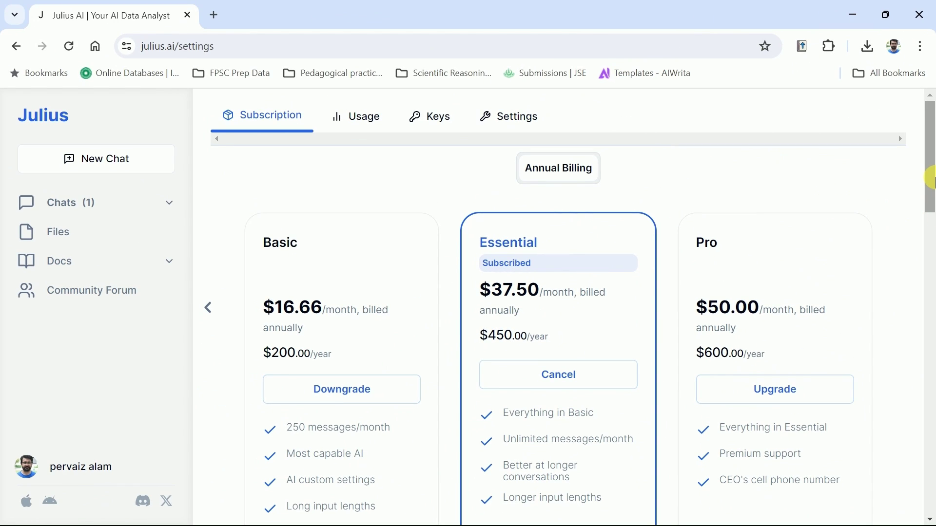
Scroll the subscription cards to compare Basic ($200), Essential ($450) and Pro ($600) annual plans
{"action": "left_click_drag", "start_coordinate": [932, 170], "coordinate": [932, 179]}
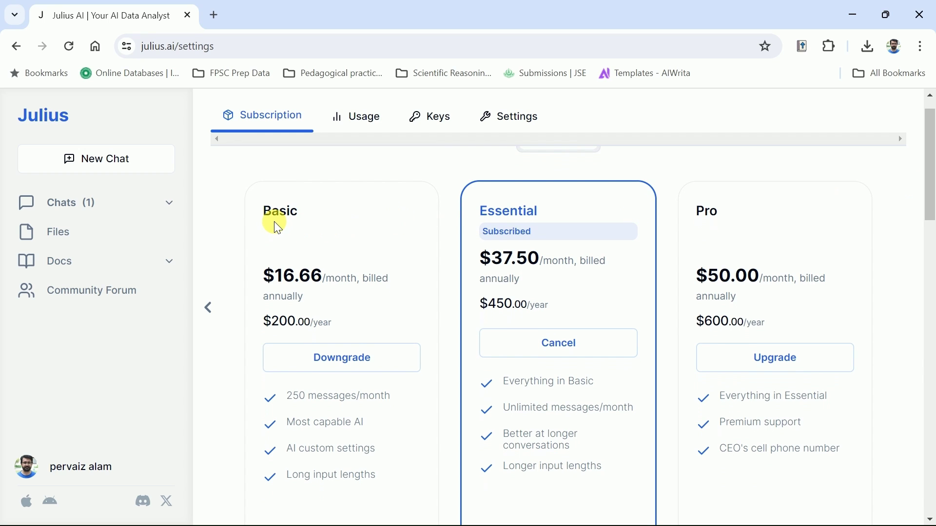